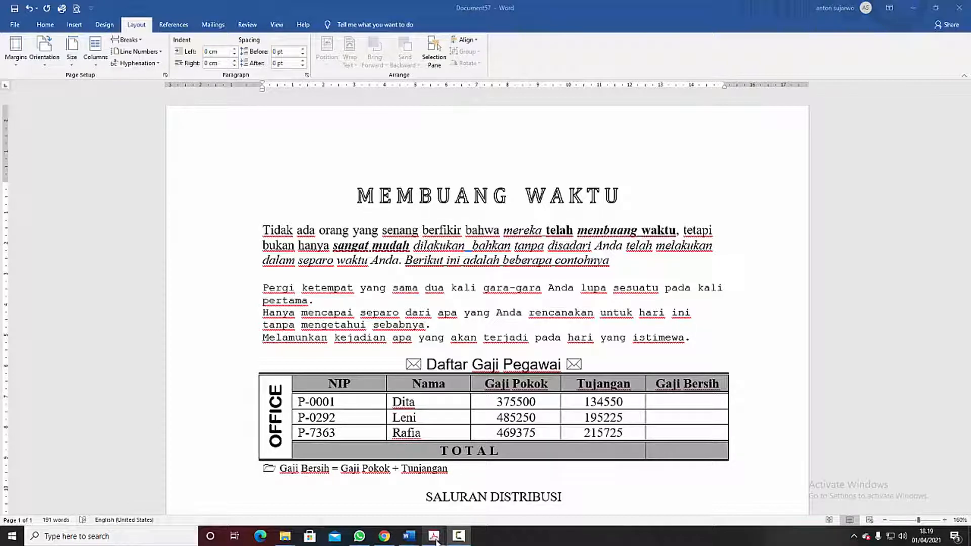
Switch to Adobe Acrobat and examine the target layout in Soal word 1.pdf, from the title down to the invitation letter.
mouse_move(436, 539)
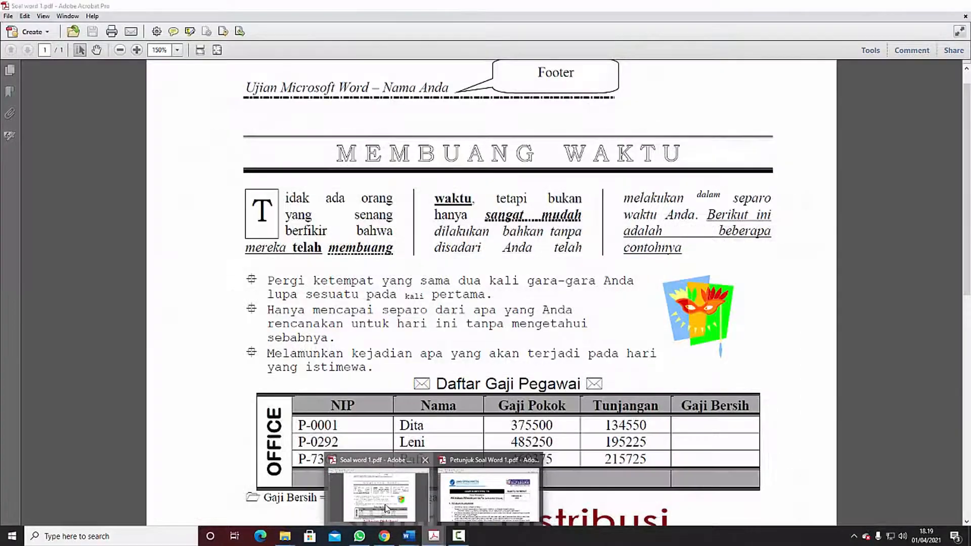
click(387, 509)
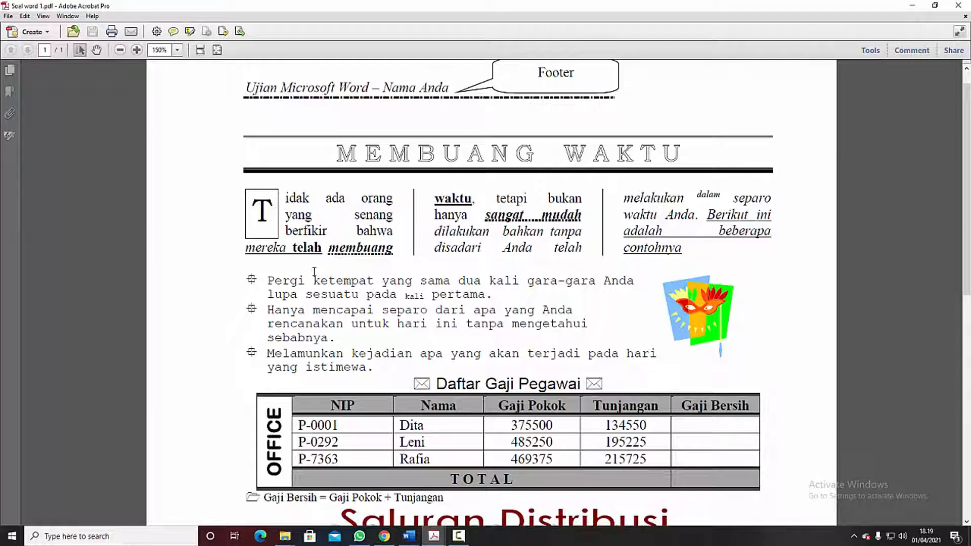
scroll(244, 284, down, 1)
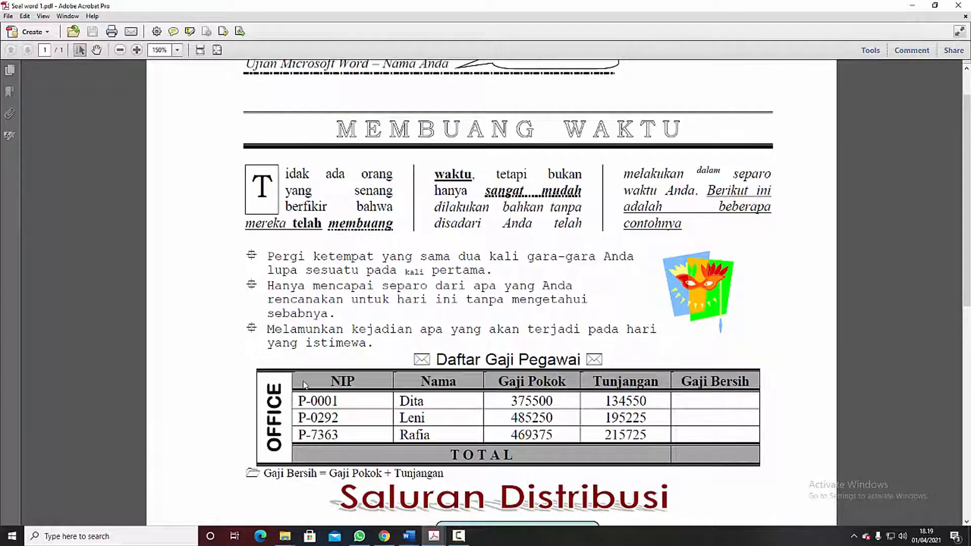
scroll(303, 382, down, 1)
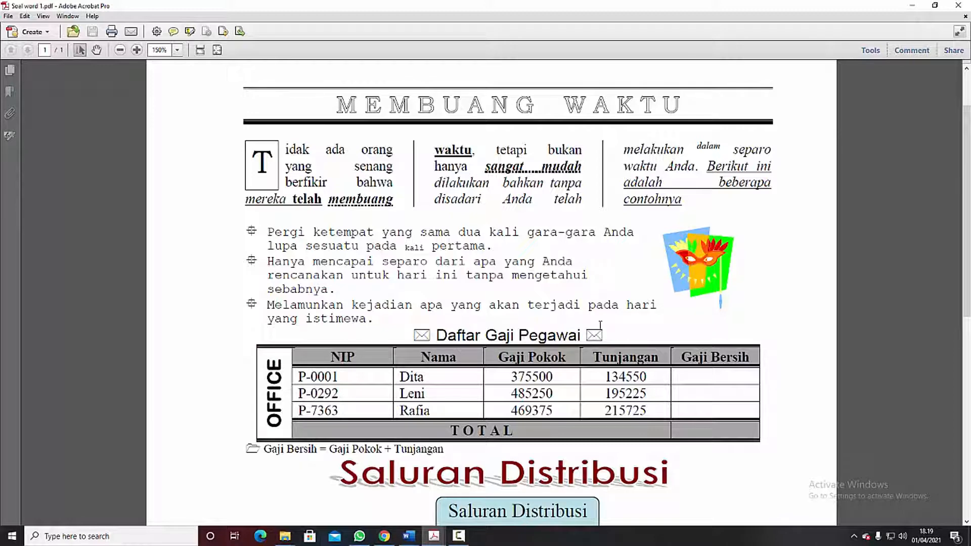
scroll(600, 326, down, 2)
scroll(600, 326, down, 2)
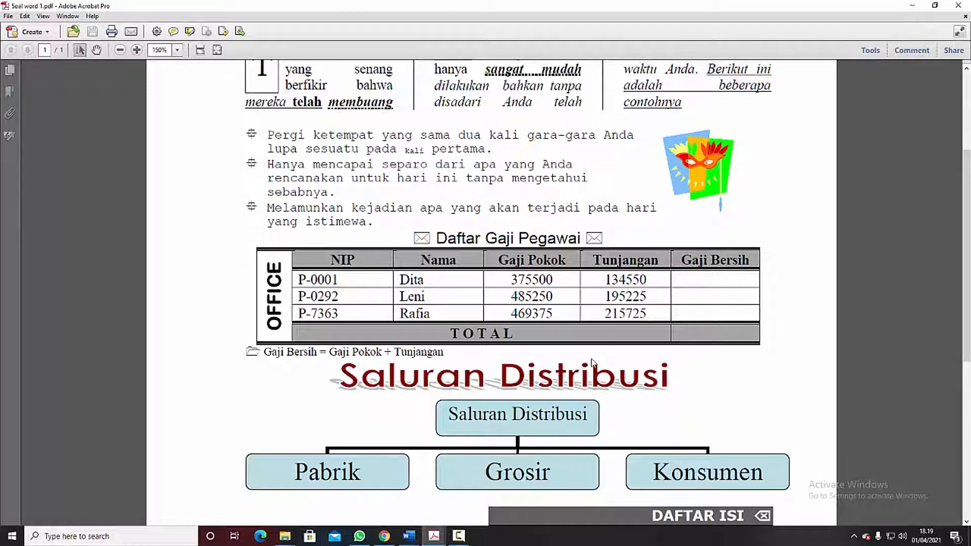
scroll(593, 362, down, 1)
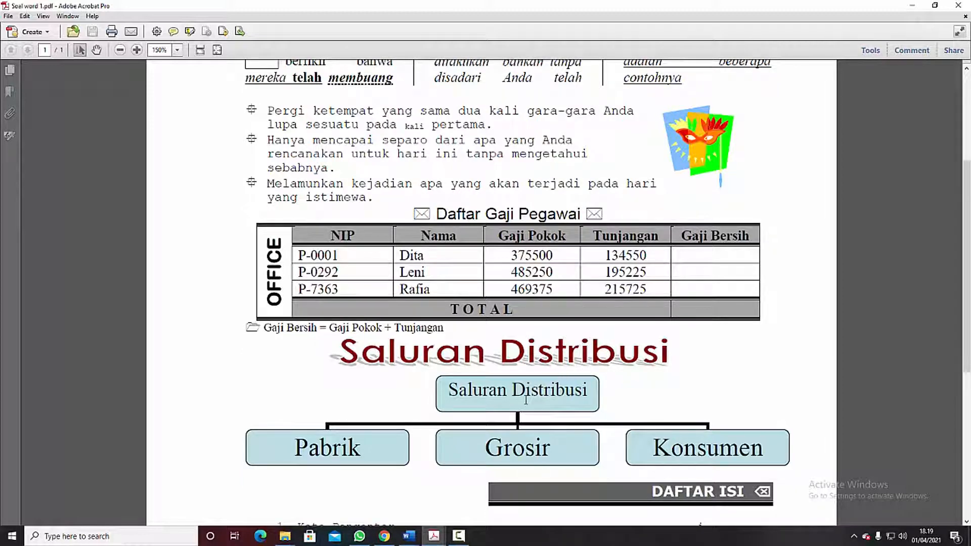
scroll(526, 400, down, 1)
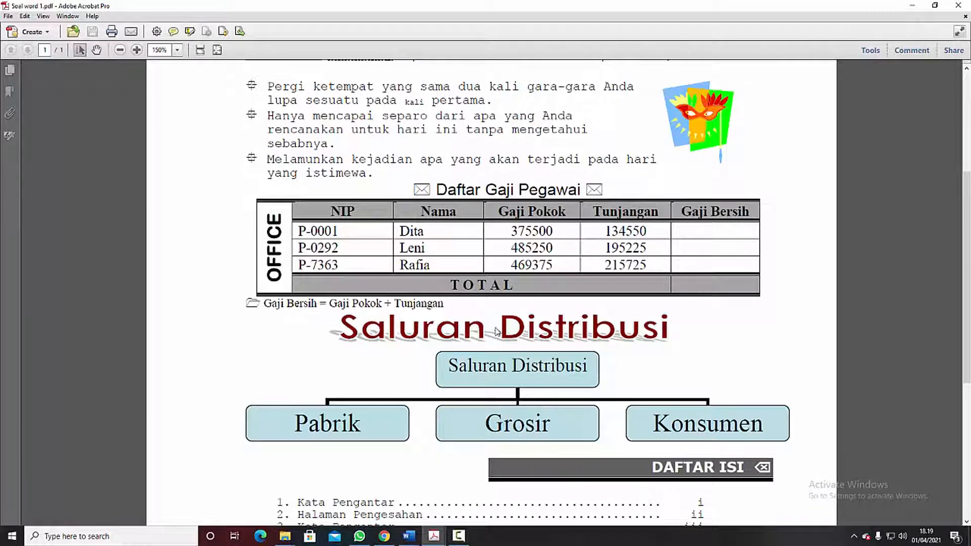
scroll(497, 331, down, 6)
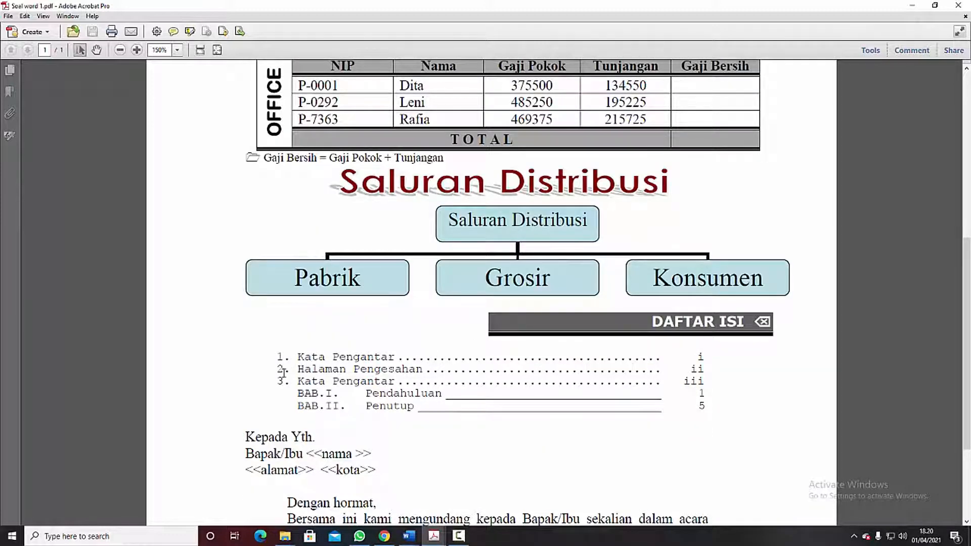
scroll(283, 374, down, 3)
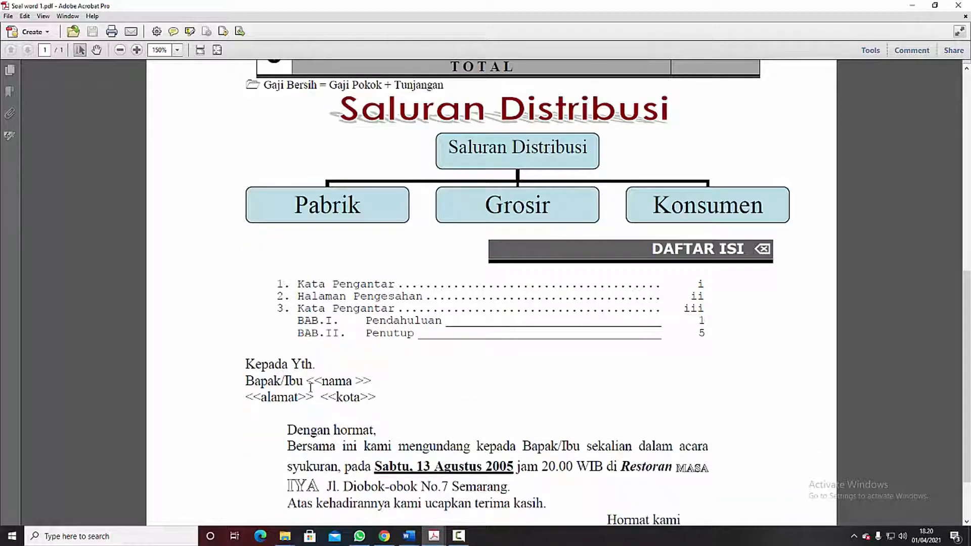
scroll(312, 387, up, 8)
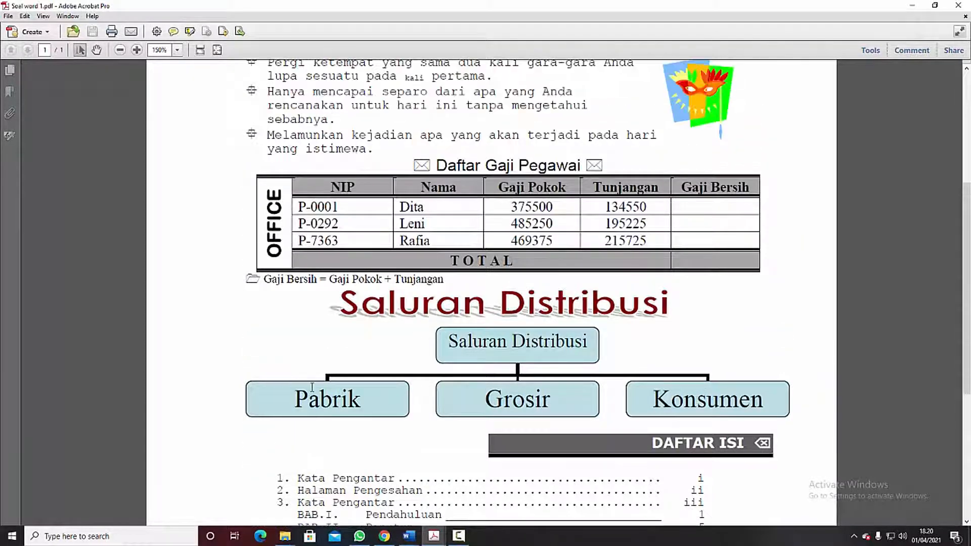
scroll(312, 388, up, 1)
Return to Document57 in Word and open the Borders and Shading settings for the MEMBUANG WAKTU title paragraph.
mouse_move(409, 536)
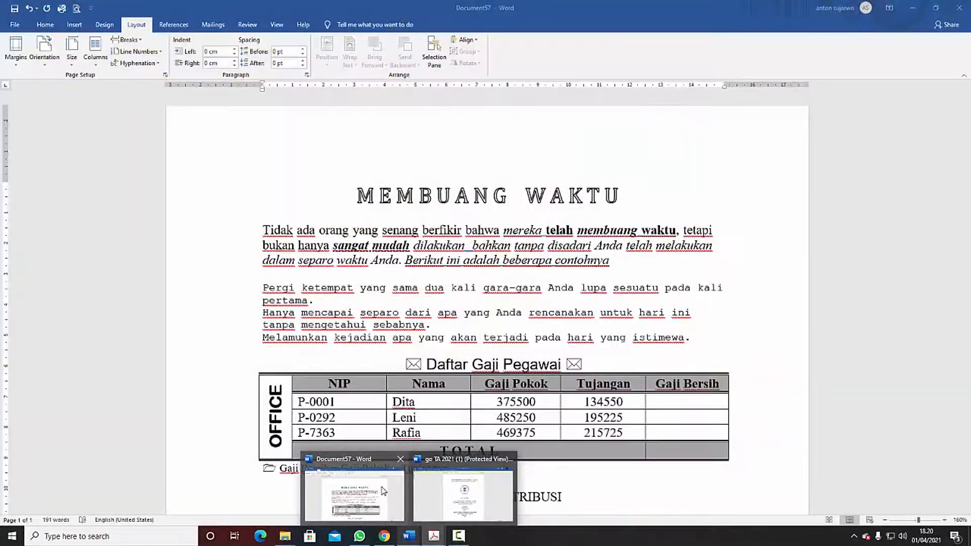
click(383, 491)
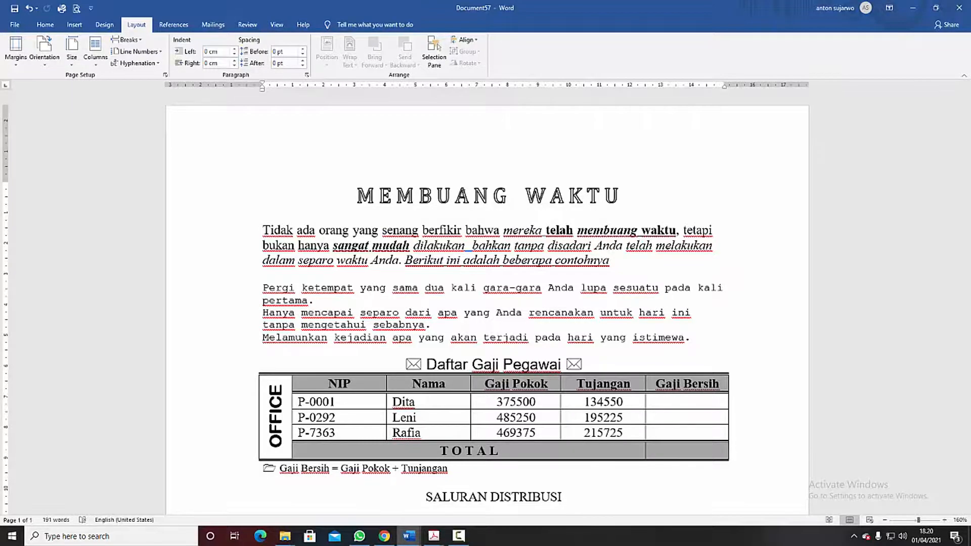
scroll(463, 194, up, 7)
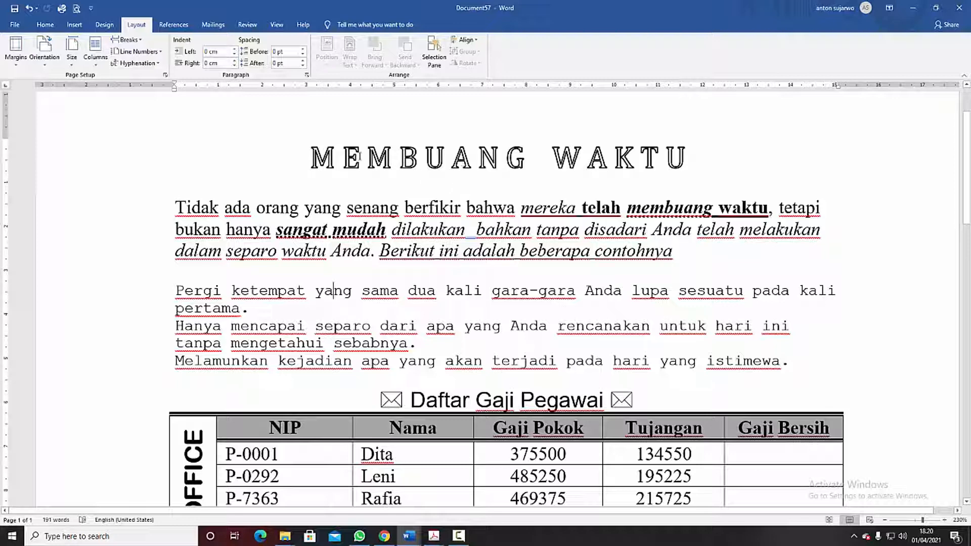
click(305, 157)
click(535, 154)
click(705, 154)
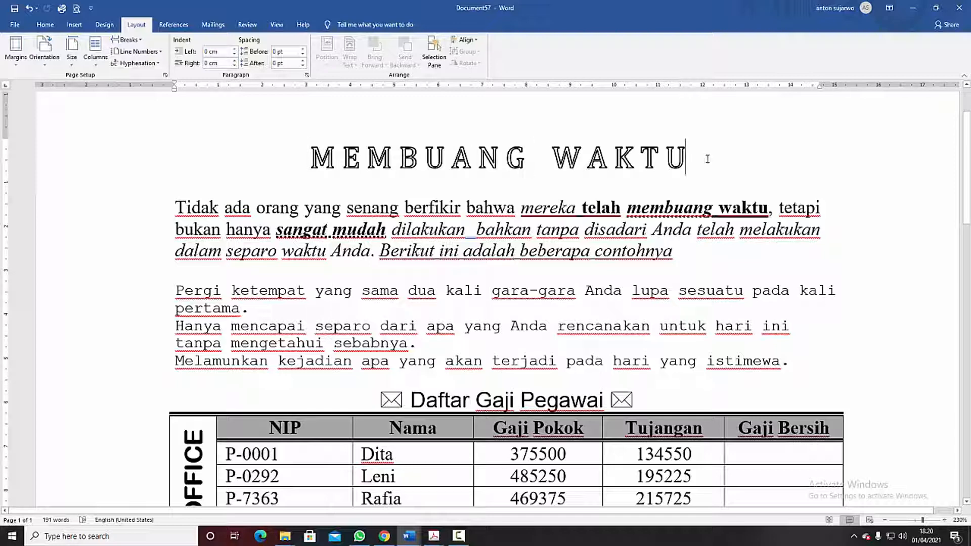
click(537, 158)
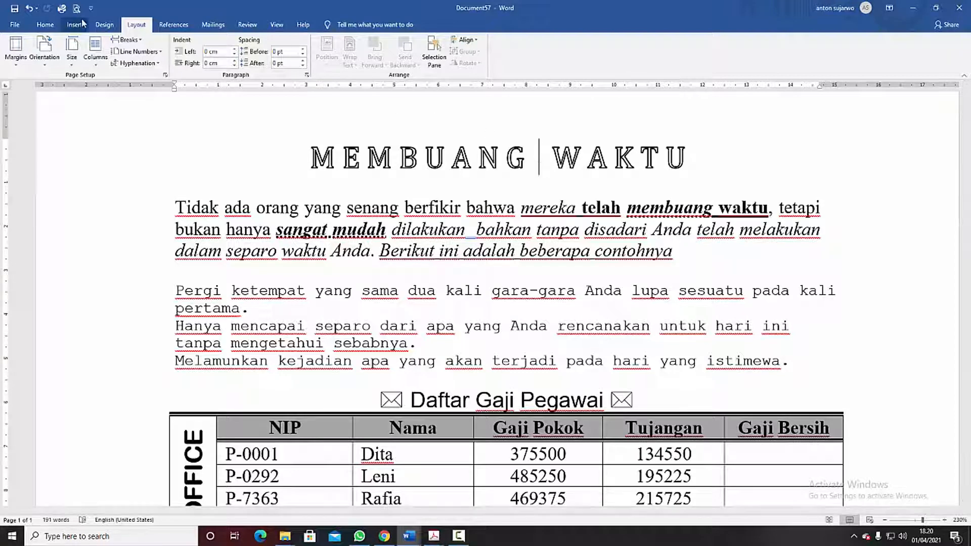
click(51, 25)
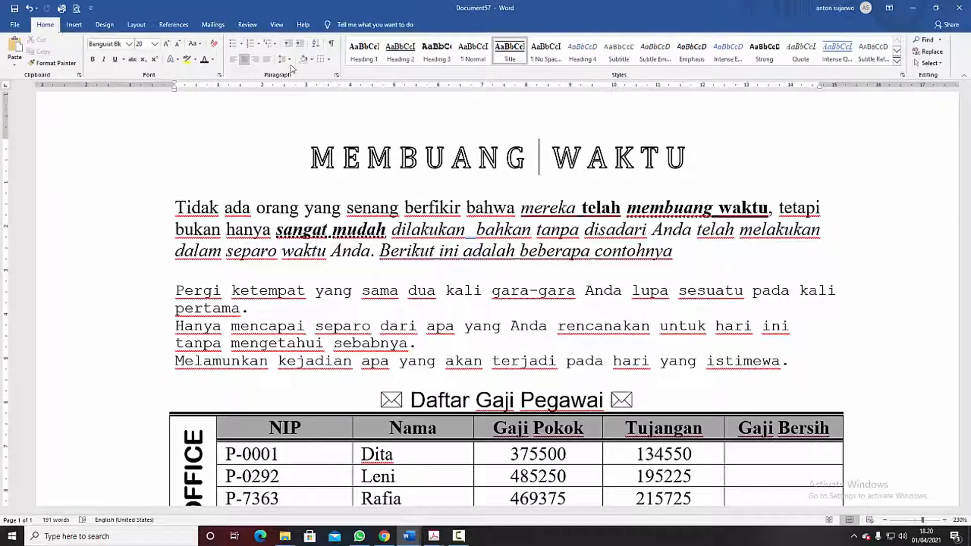
click(329, 59)
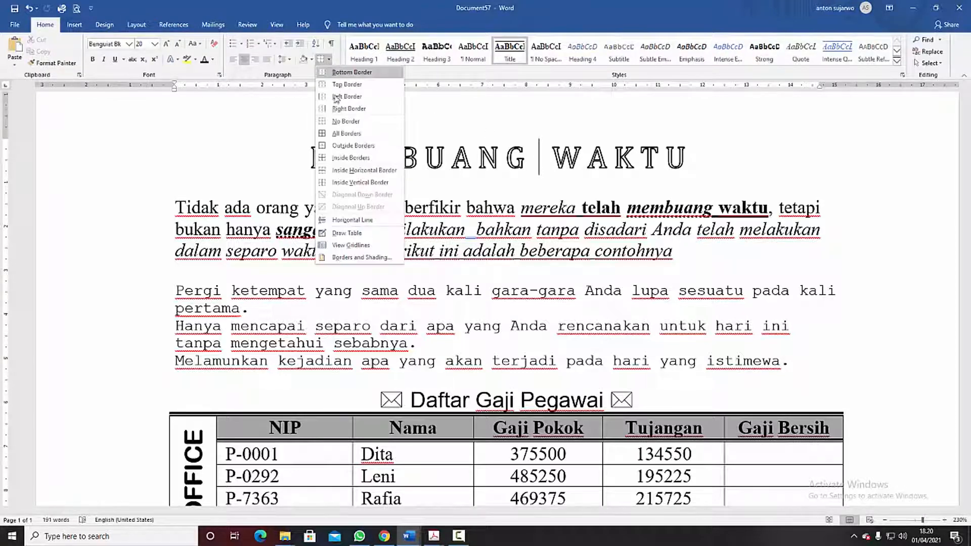
click(355, 258)
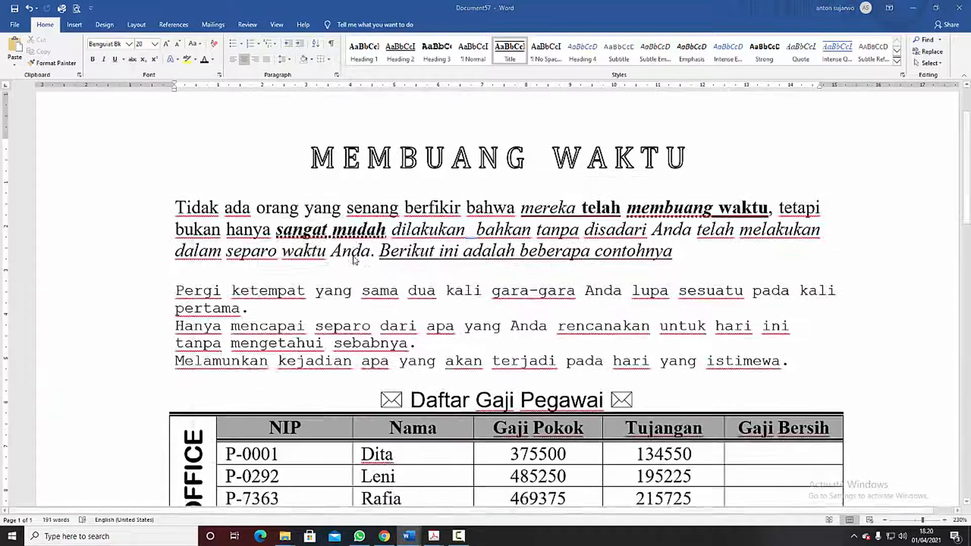
mouse_move(348, 231)
mouse_down()
mouse_move(408, 197)
mouse_move(437, 198)
mouse_up()
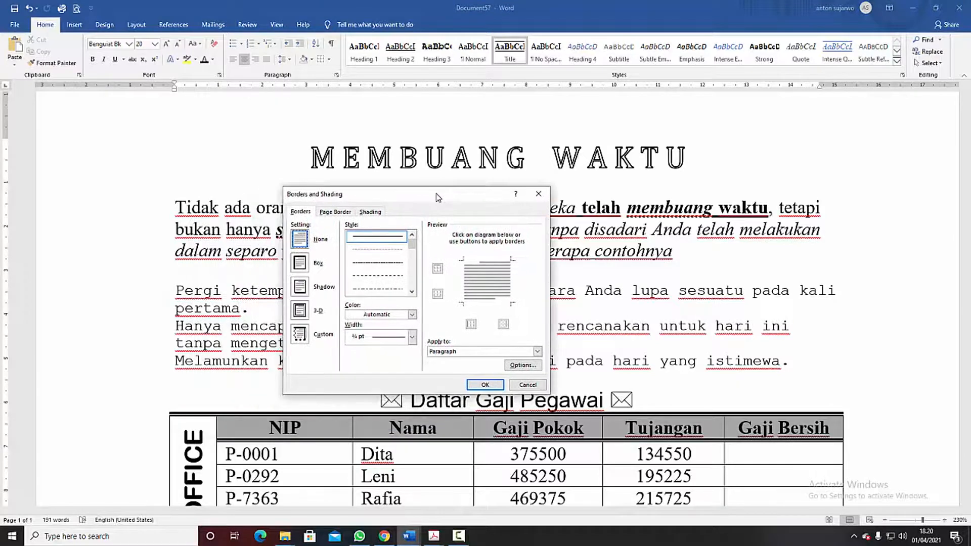
Choose a custom border and add a 3 pt thick-and-thin line with a narrow gap above the title.
click(306, 336)
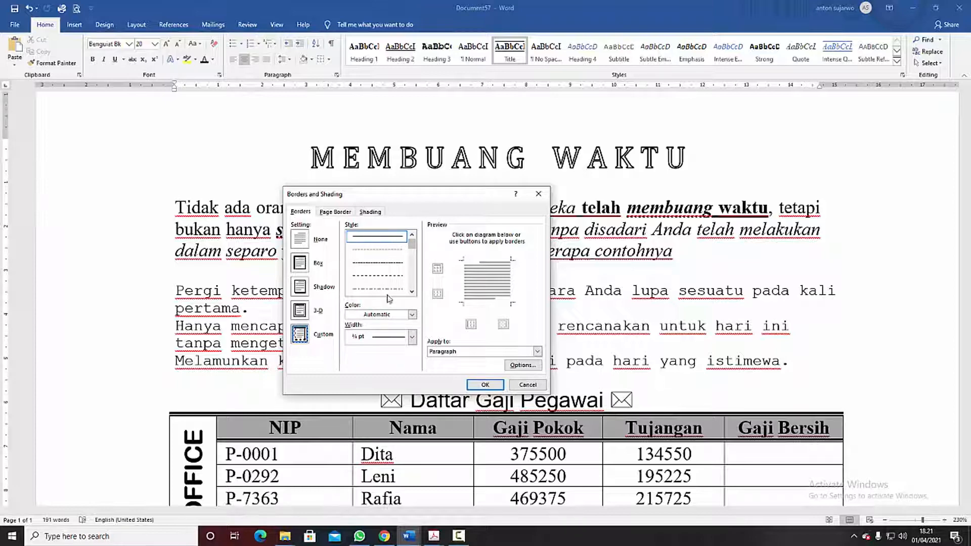
click(412, 292)
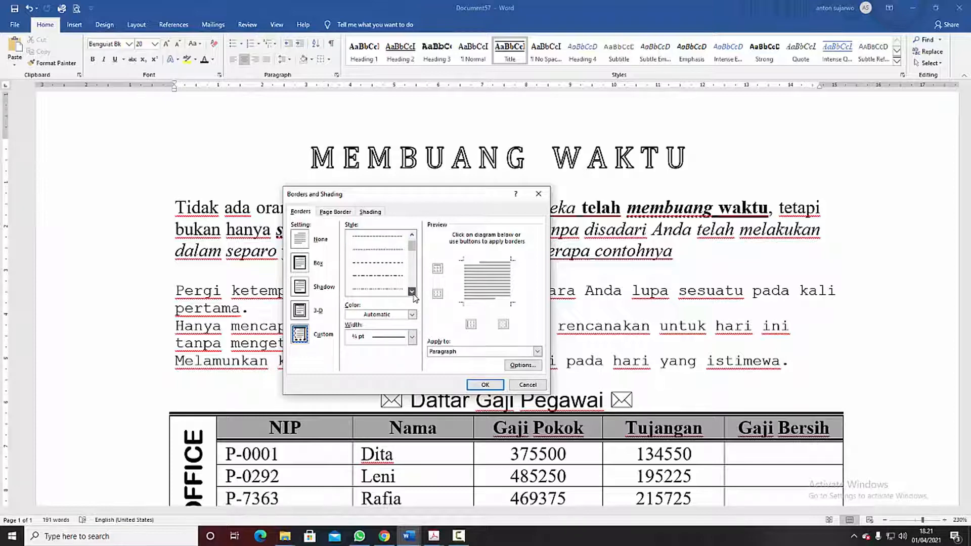
click(412, 292)
click(412, 292)
click(412, 292)
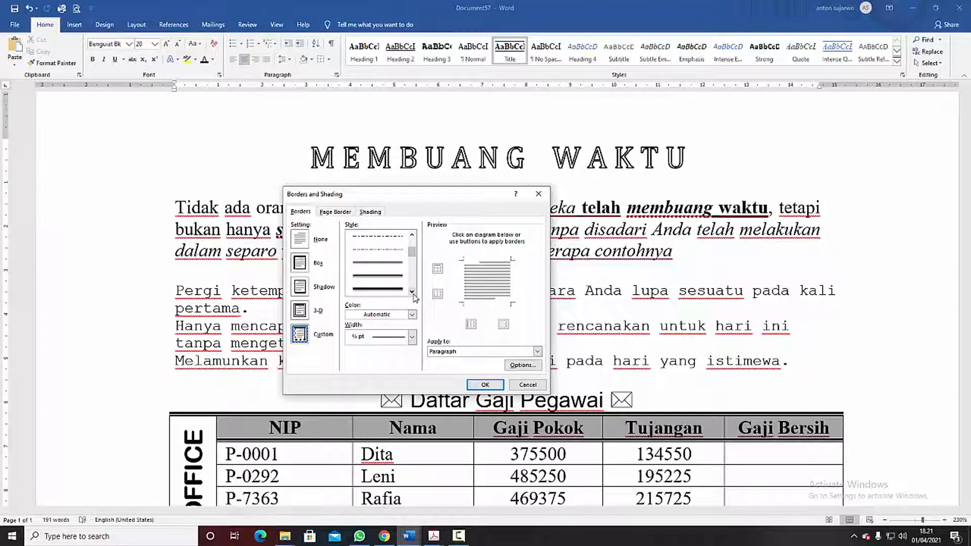
click(412, 291)
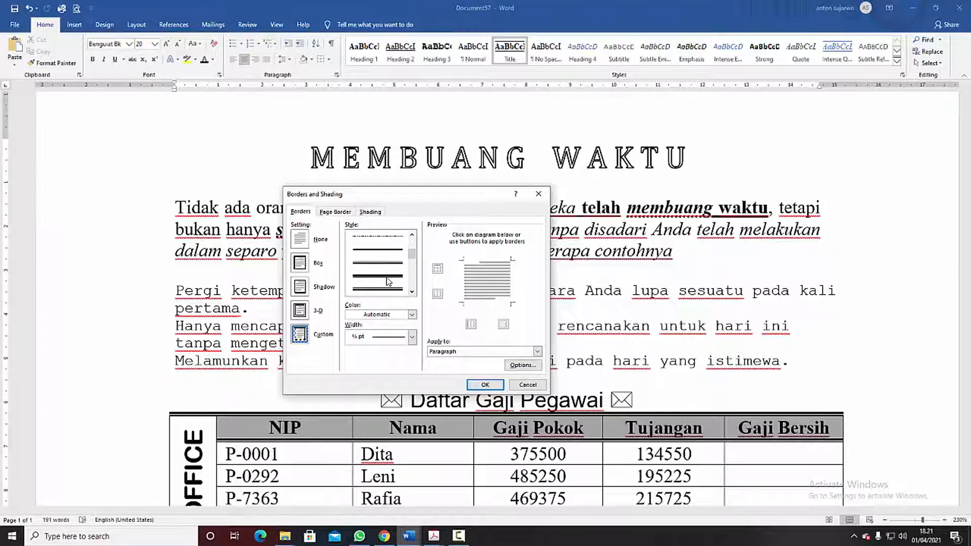
click(389, 288)
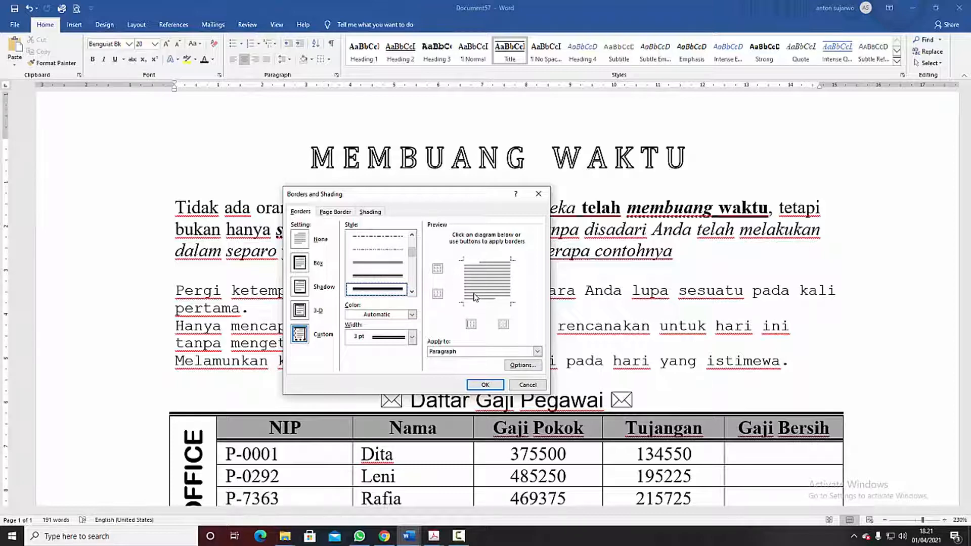
click(477, 264)
Add a 3 pt thick-and-thin line with a wider gap below the title and apply the borders.
click(413, 292)
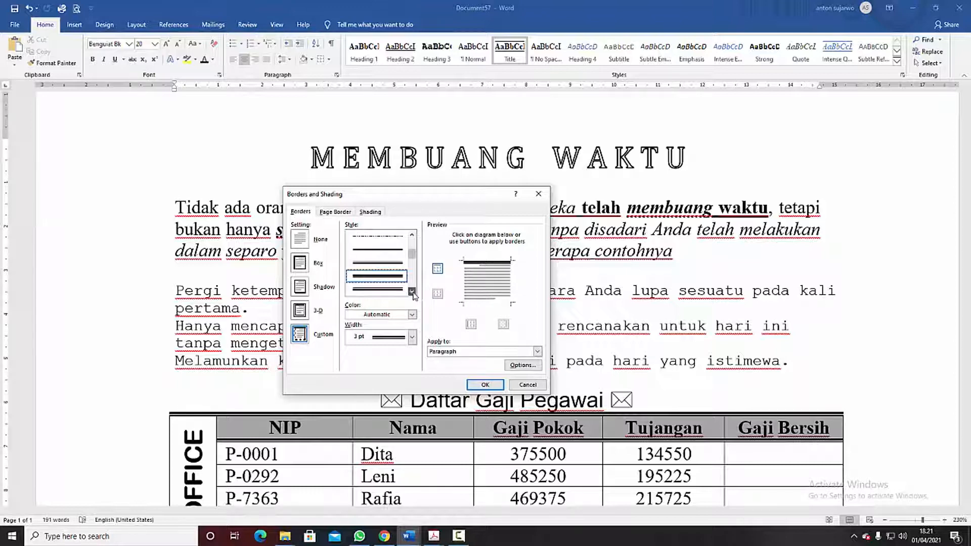
click(413, 292)
click(413, 292)
click(413, 292)
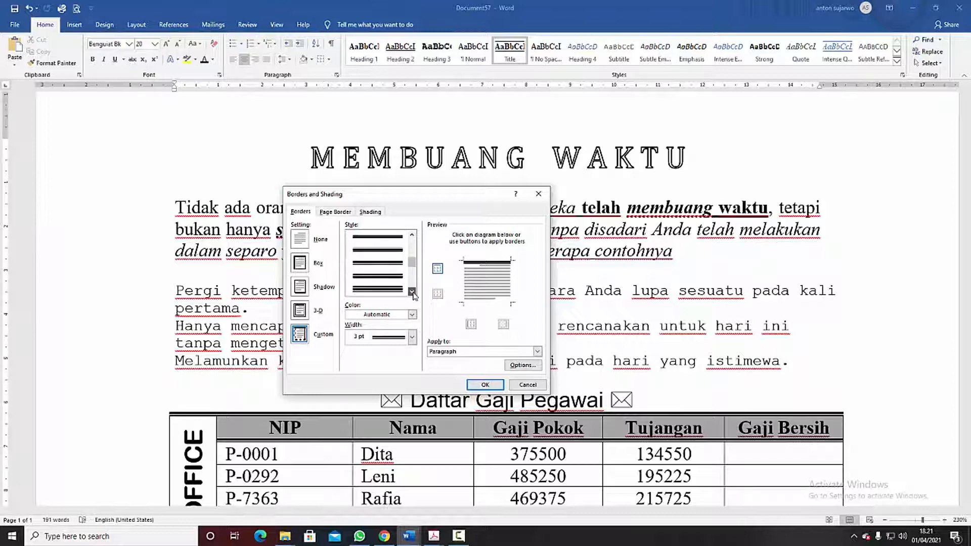
click(413, 292)
click(413, 293)
click(412, 292)
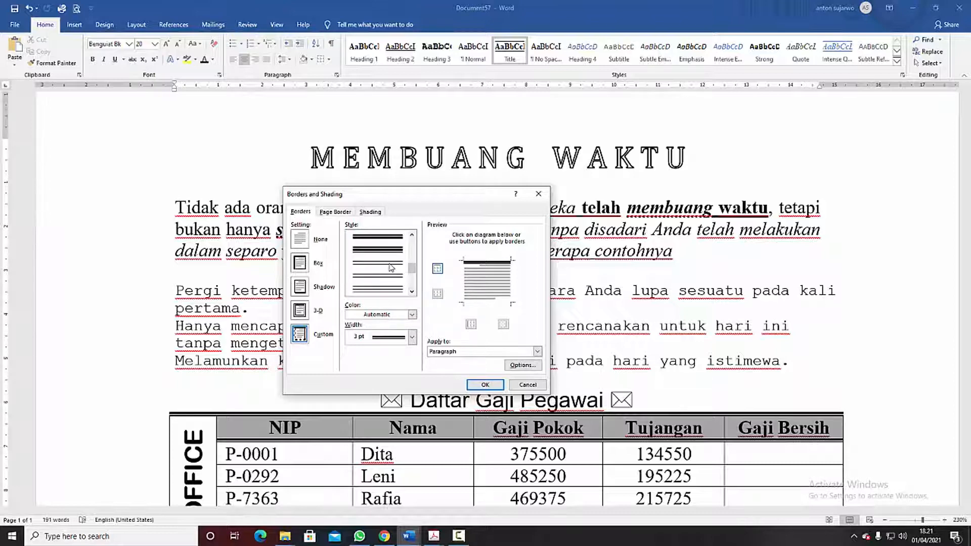
scroll(391, 268, up, 1)
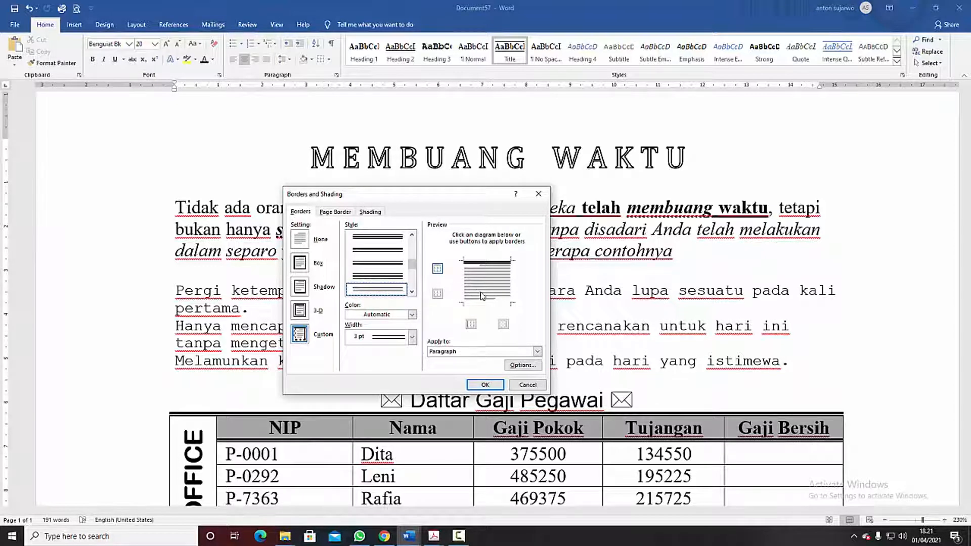
click(486, 304)
click(486, 386)
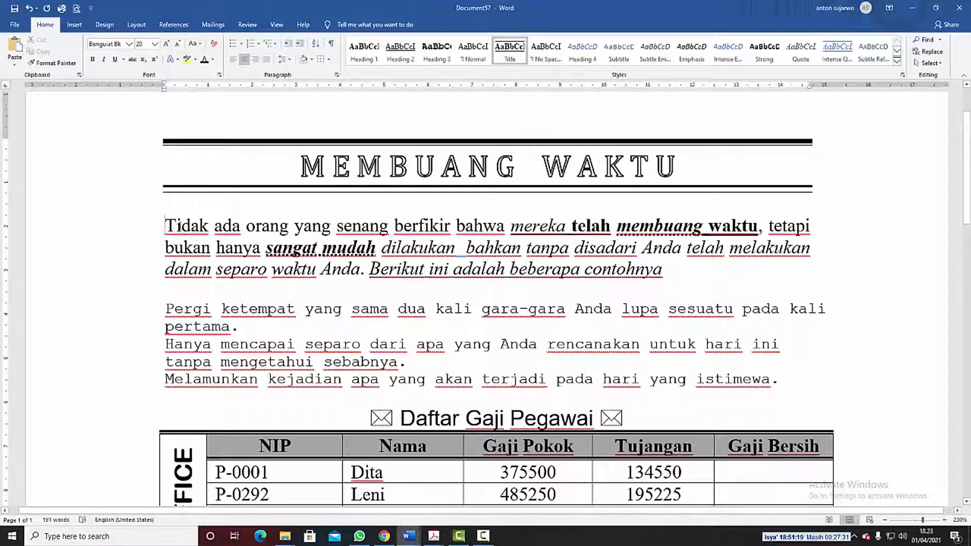
Lay out the opening paragraph, from "Tidak ada orang" to "contohnya", in two columns and then change it to three columns.
drag(167, 225, 641, 269)
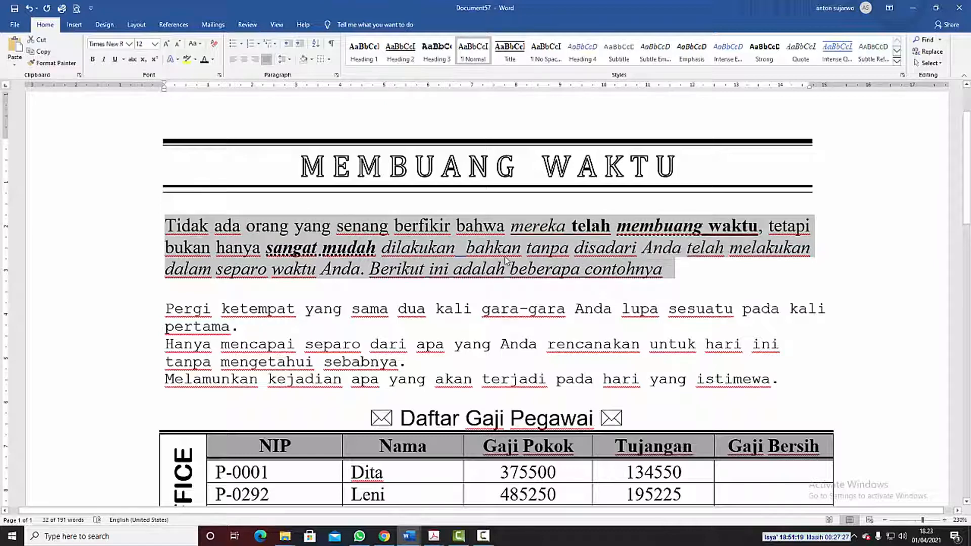
click(136, 25)
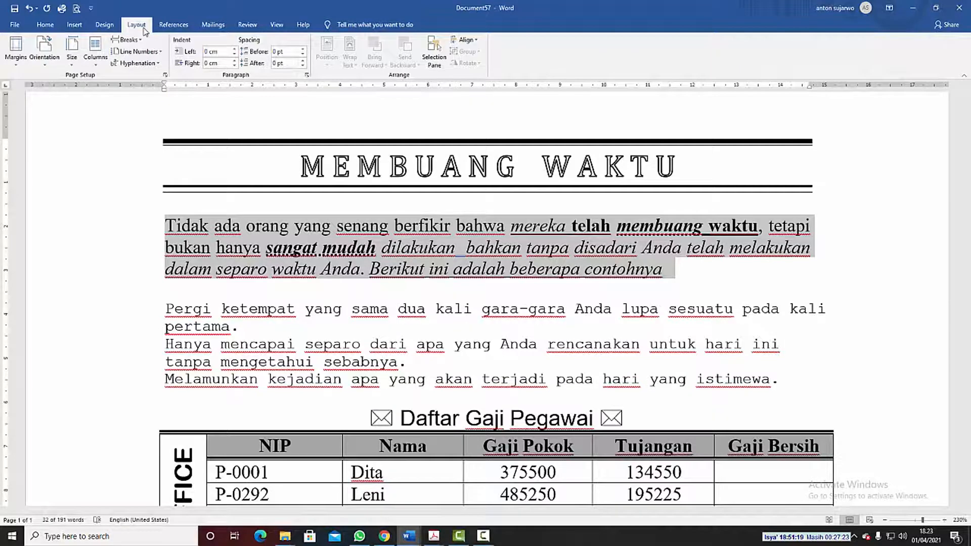
click(98, 65)
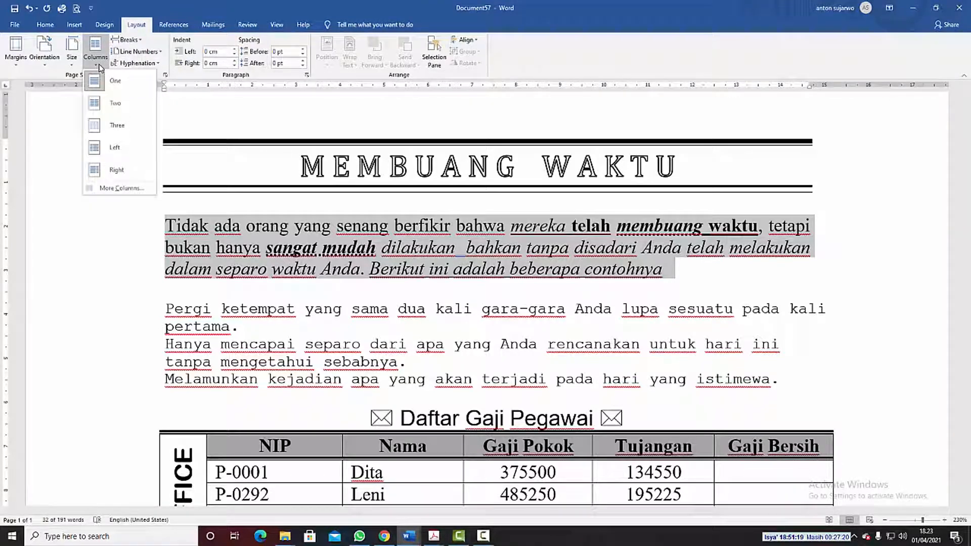
click(100, 106)
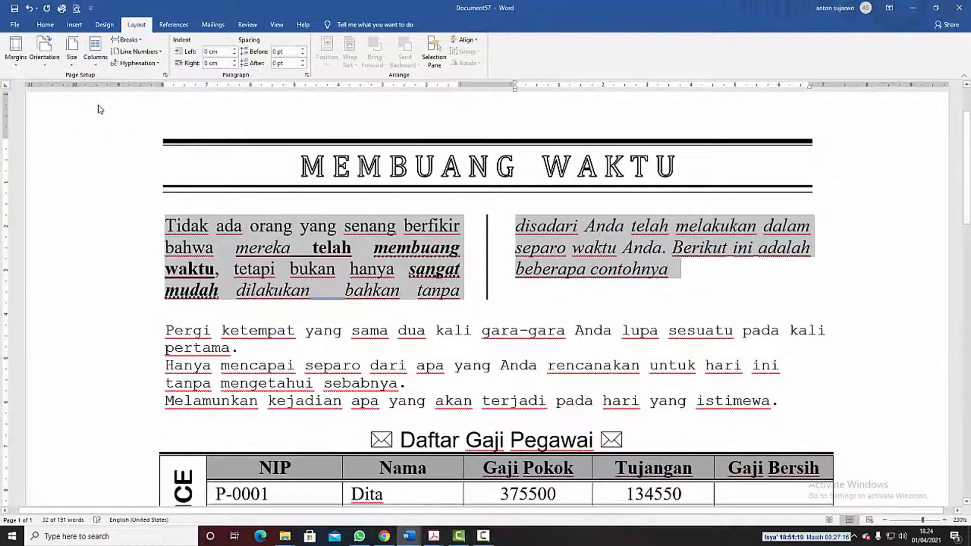
click(97, 69)
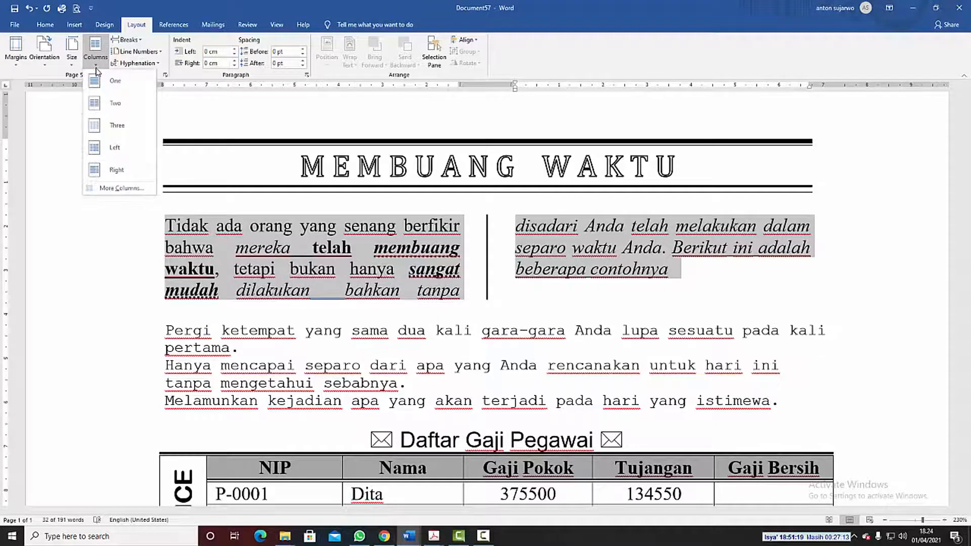
click(100, 126)
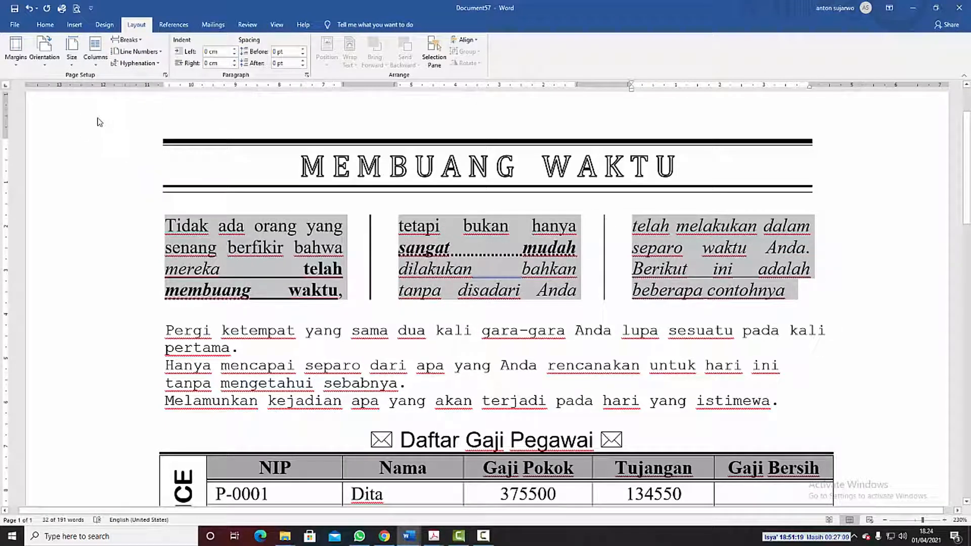
Apply the line between columns option to the three-column opening paragraph through the detailed column settings.
click(98, 69)
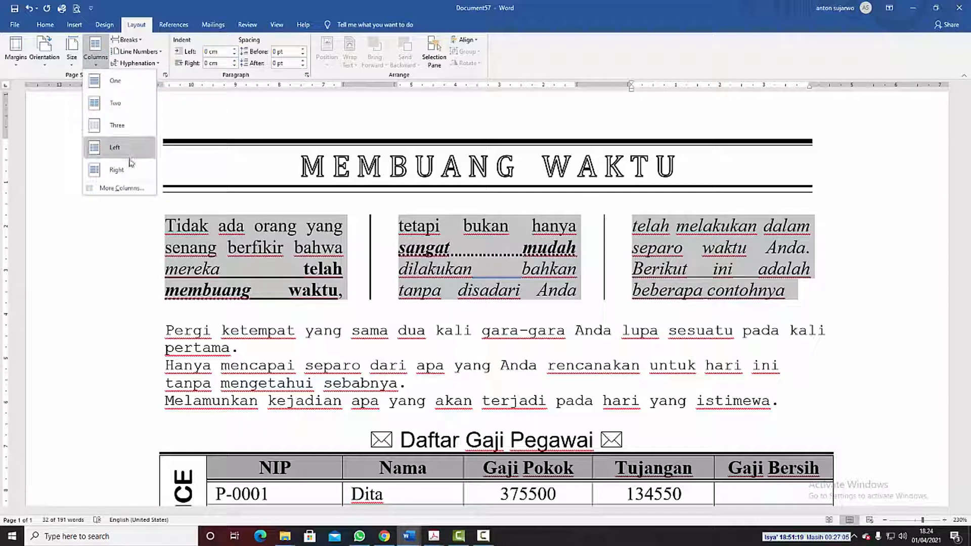
click(131, 189)
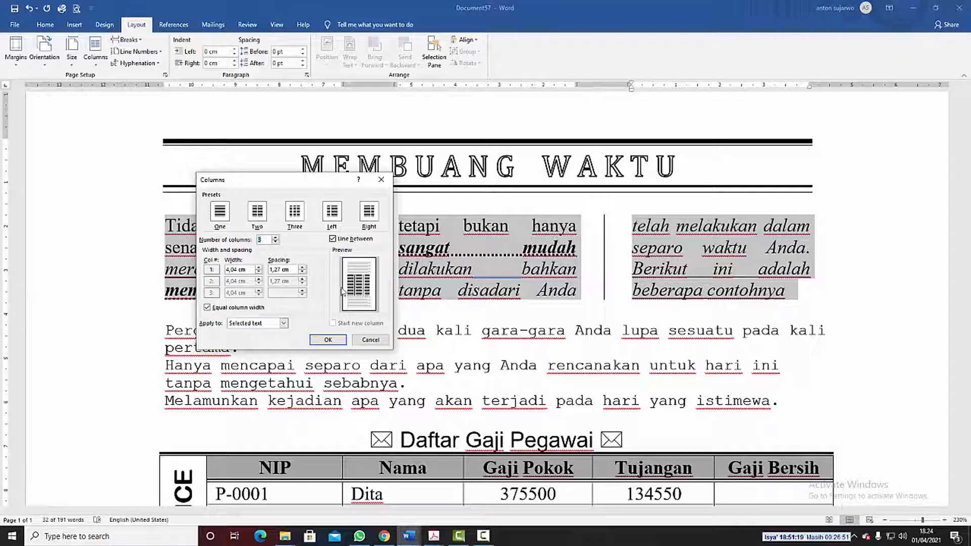
click(332, 241)
click(332, 240)
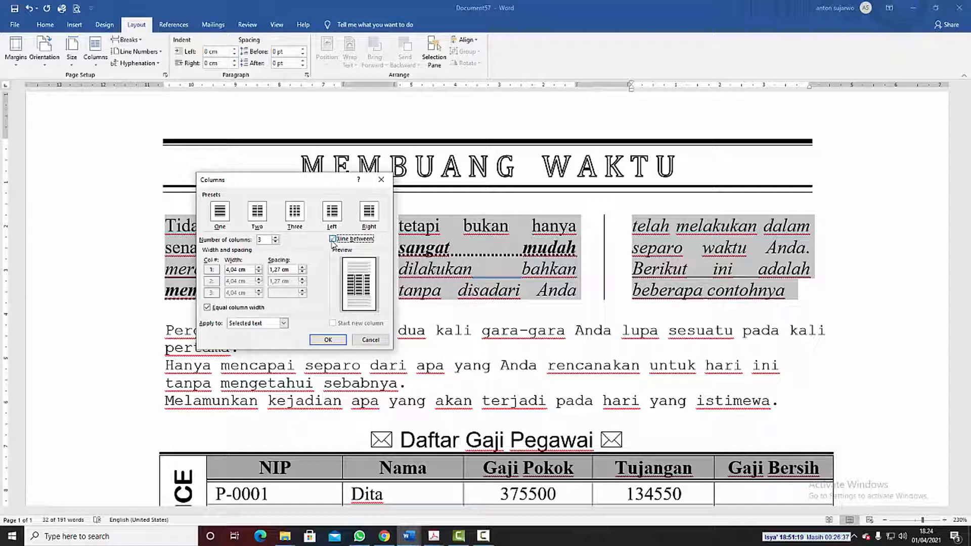
click(329, 341)
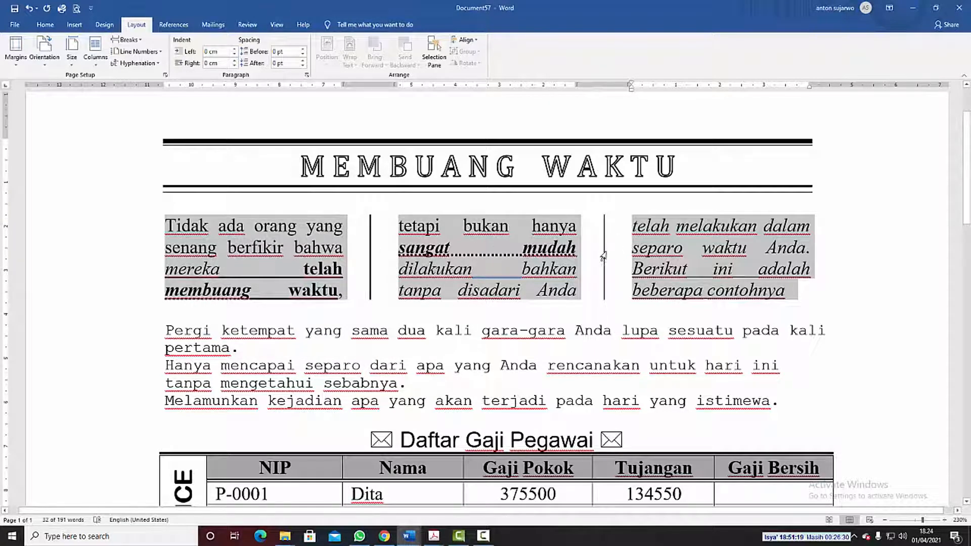
Add a drop cap in the Dropped position to the opening paragraph that starts with "Tidak ada orang".
click(510, 237)
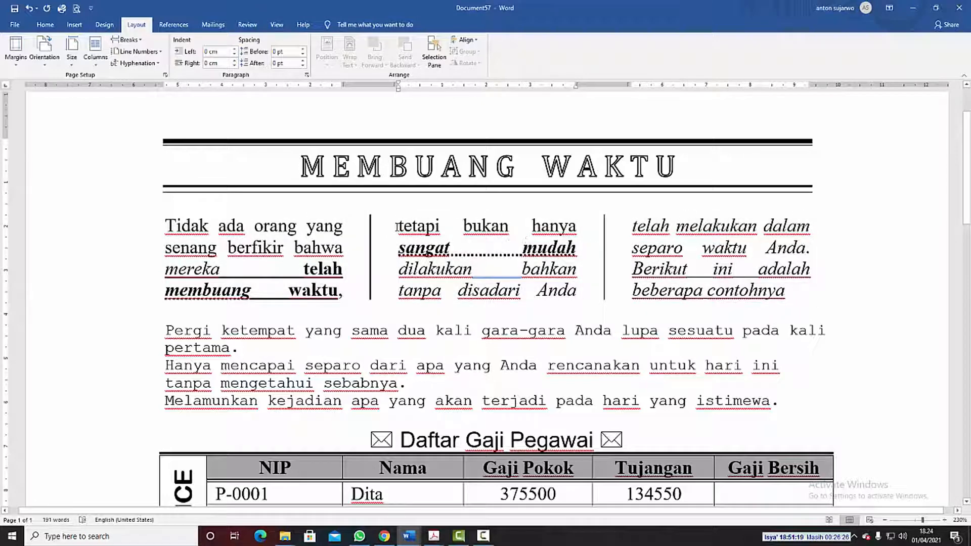
double_click(396, 226)
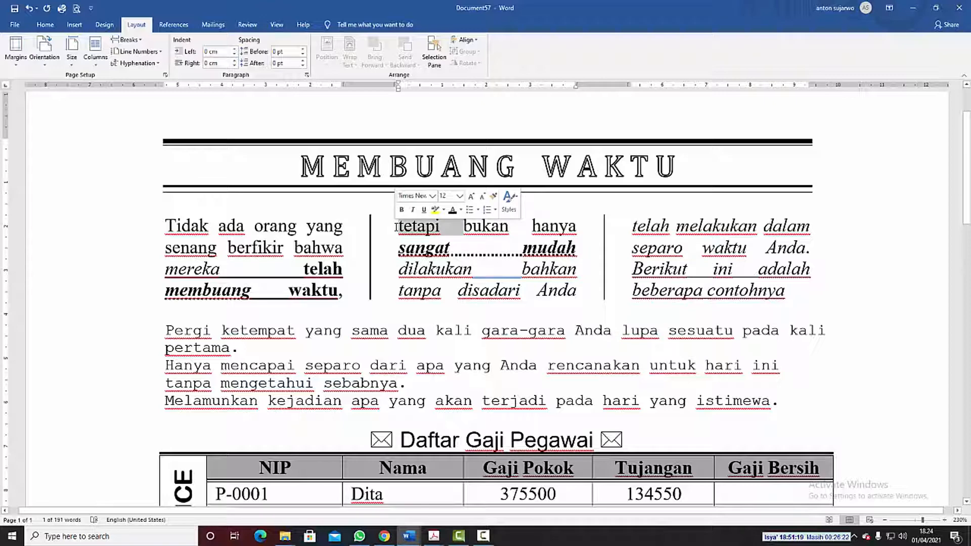
click(396, 227)
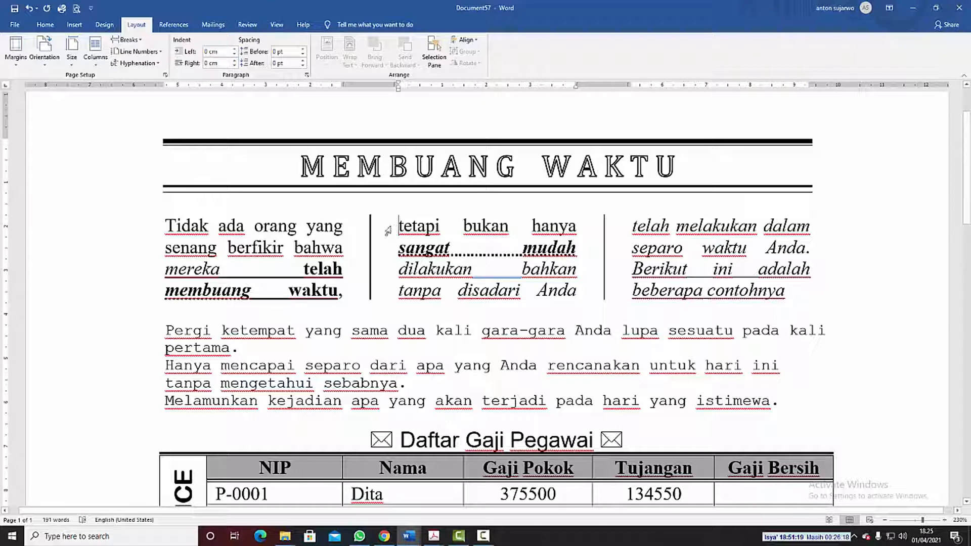
click(160, 221)
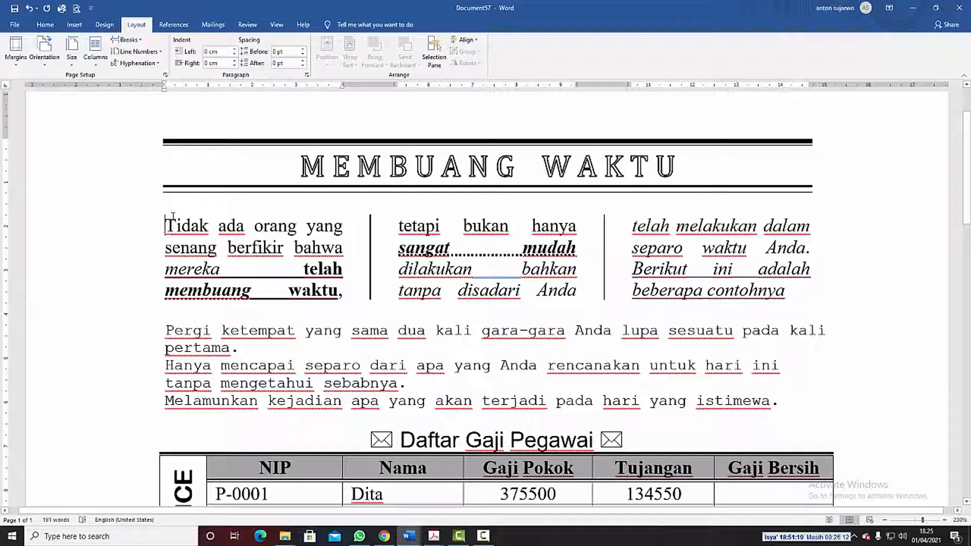
click(75, 27)
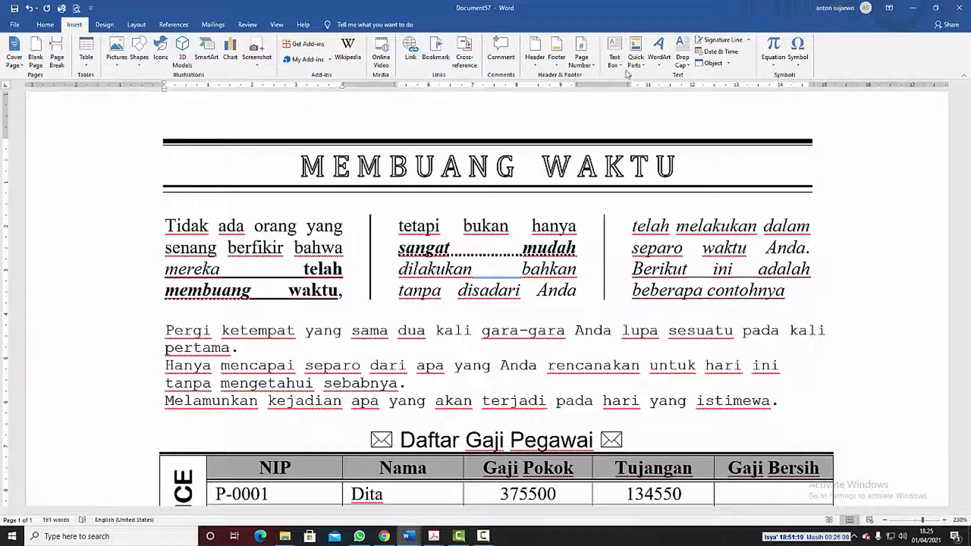
click(684, 67)
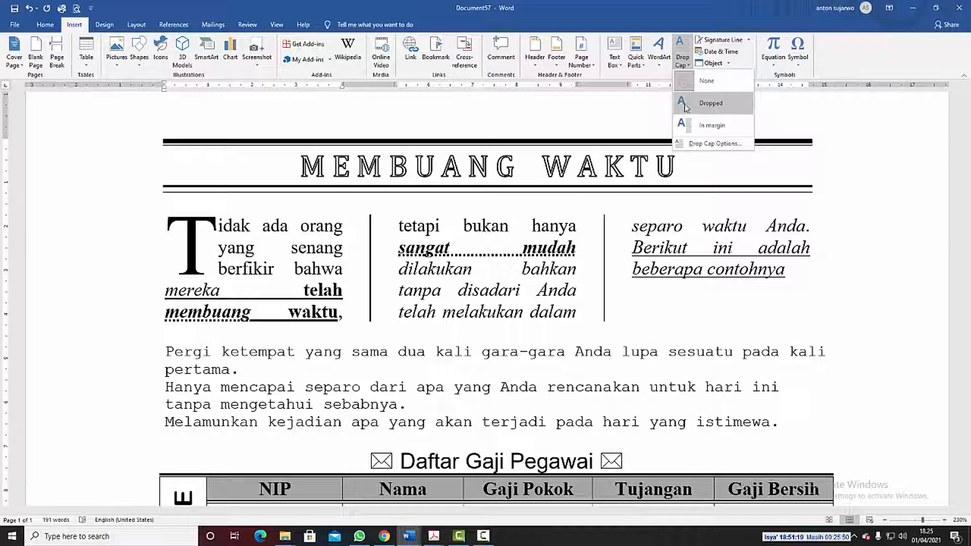
click(686, 107)
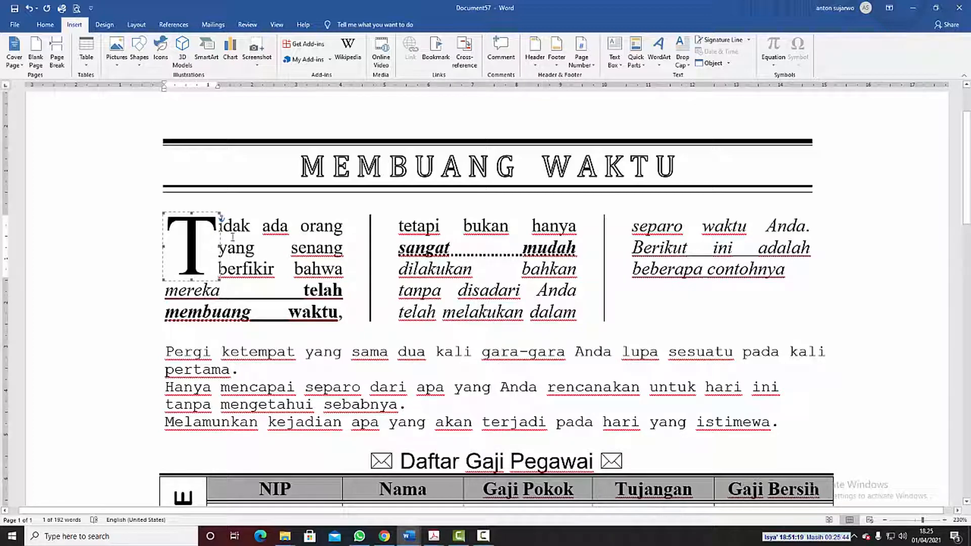
Set the opening paragraph's drop cap to drop 2 lines.
click(685, 68)
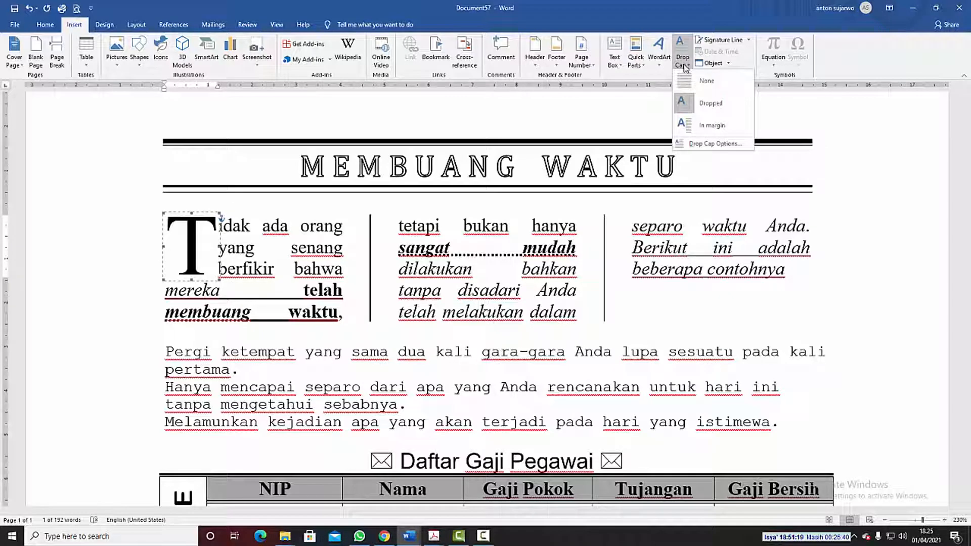
click(697, 145)
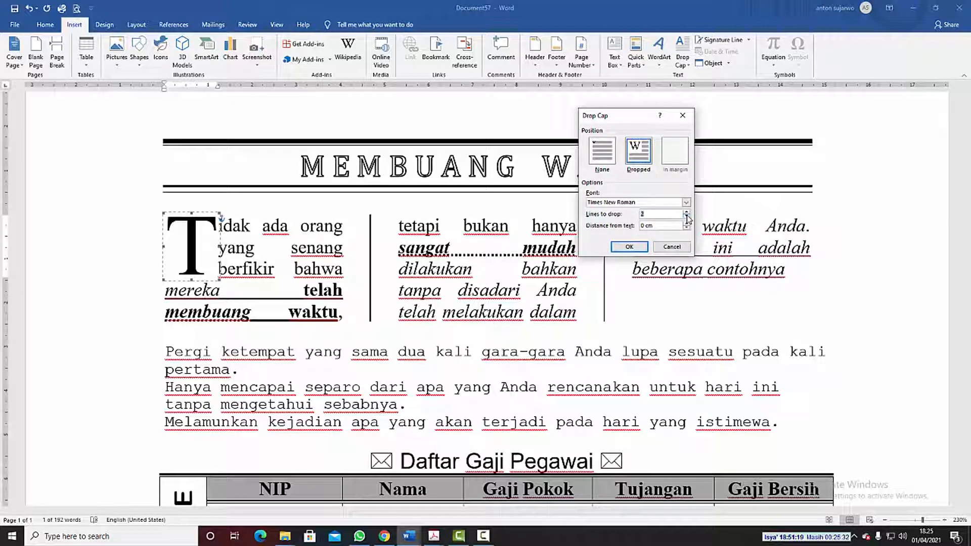
click(629, 247)
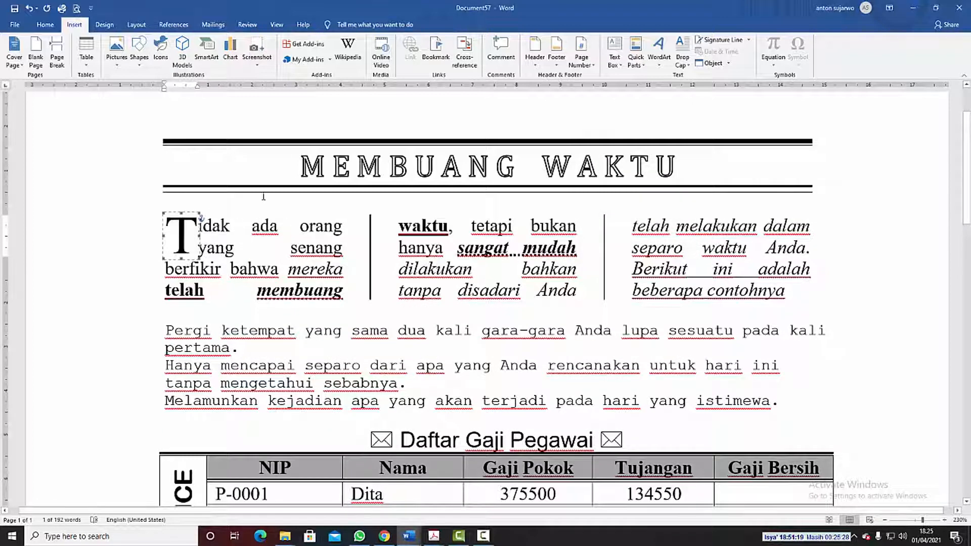
Select the three paragraphs from "Pergi ketempat" to "istimewa." and open the definition of a new bullet for them.
scroll(263, 197, down, 2)
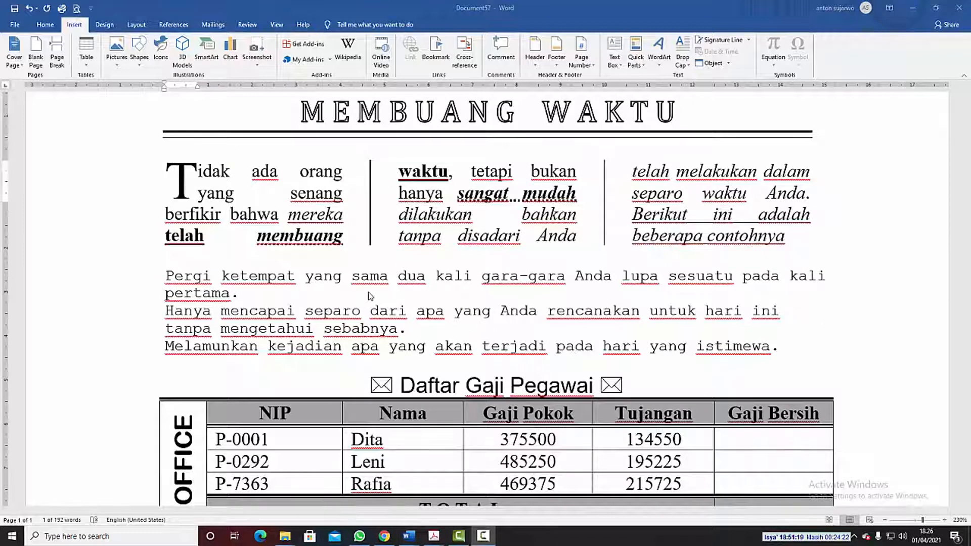
click(168, 278)
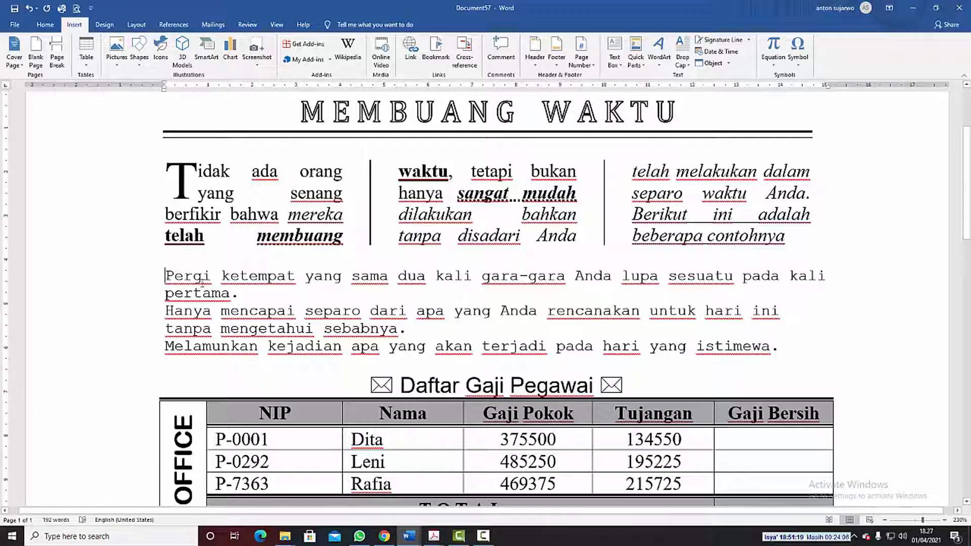
drag(165, 275, 780, 348)
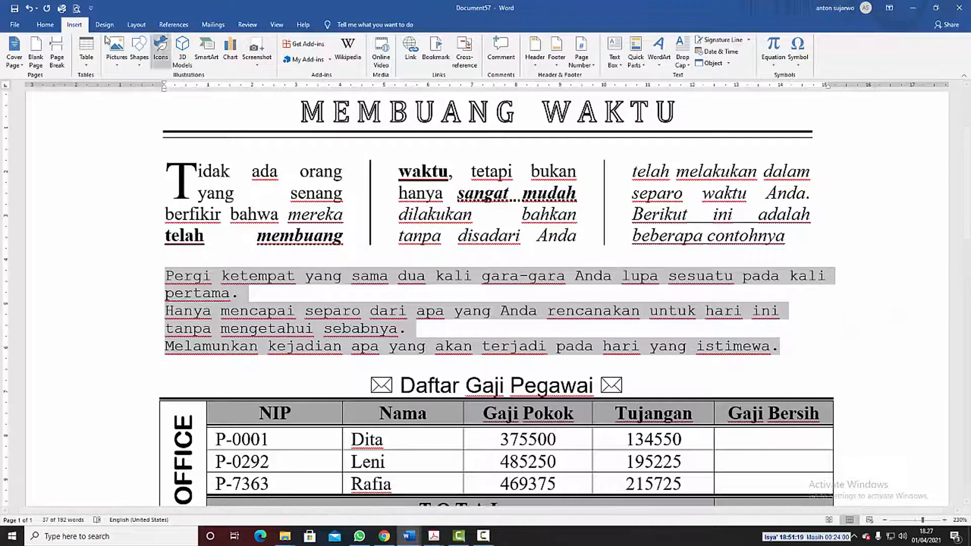
click(50, 26)
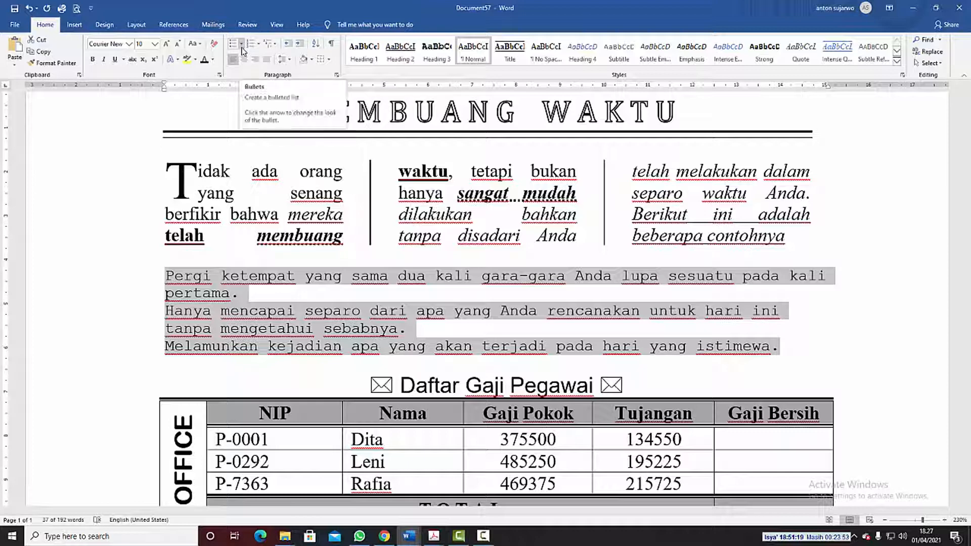
click(242, 45)
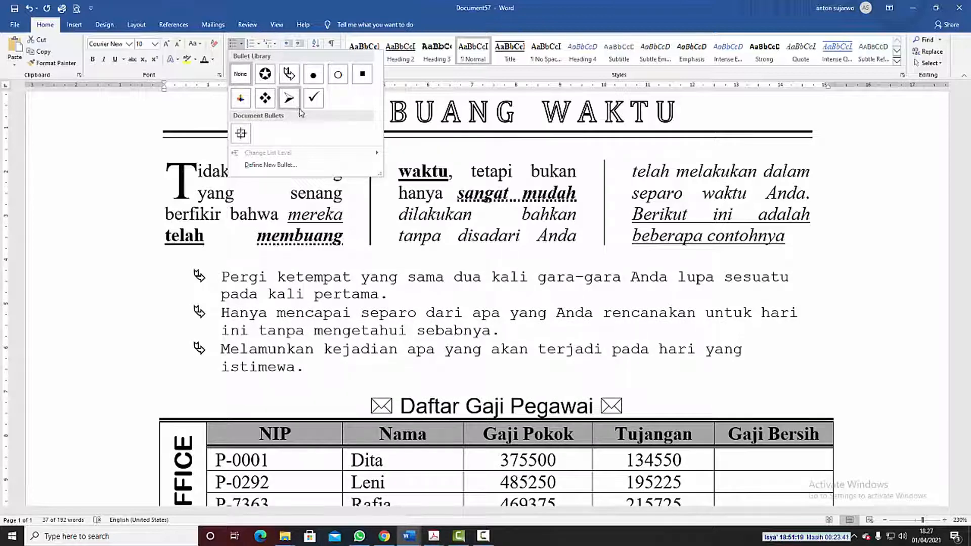
click(272, 166)
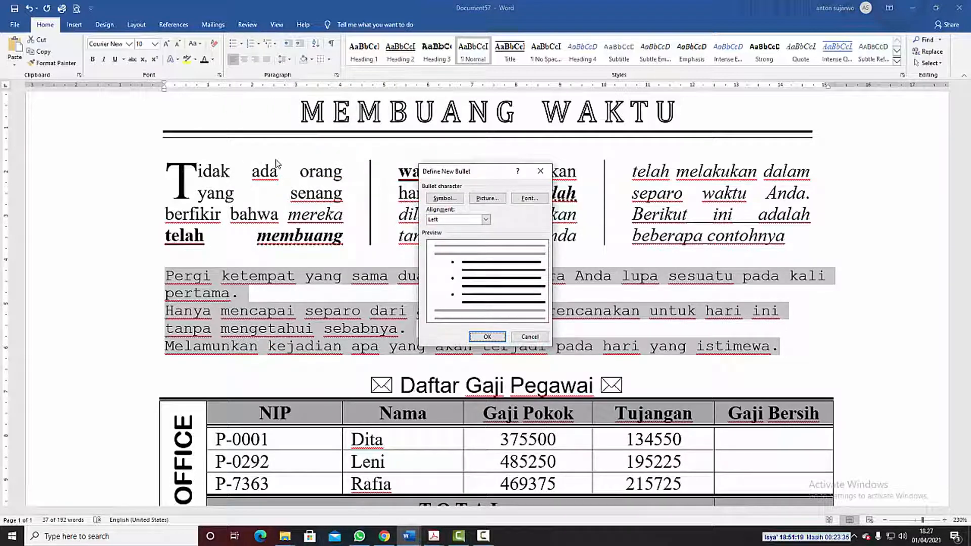
Use the Wingdings arrow symbol with character code 196 as the bullet and apply it to the three selected paragraphs.
click(438, 201)
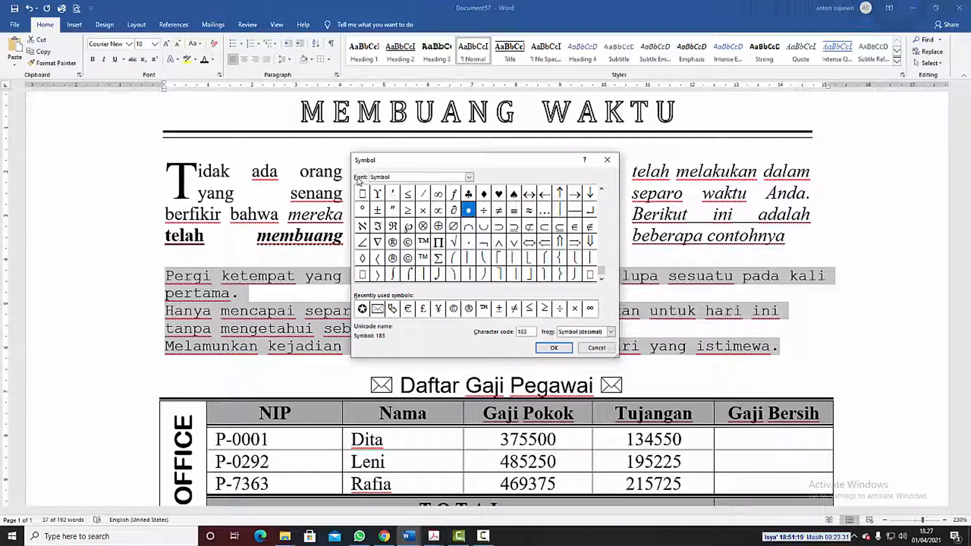
click(469, 177)
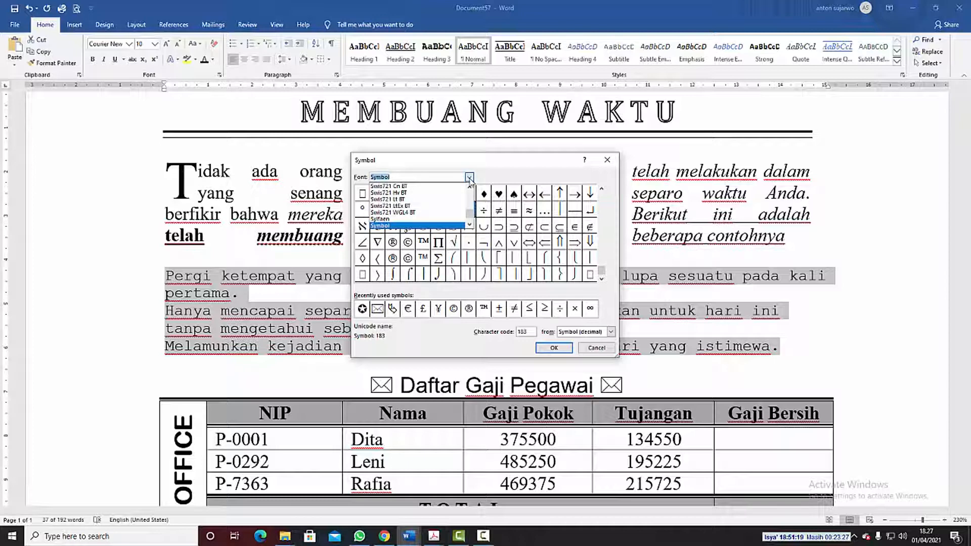
text(wi)
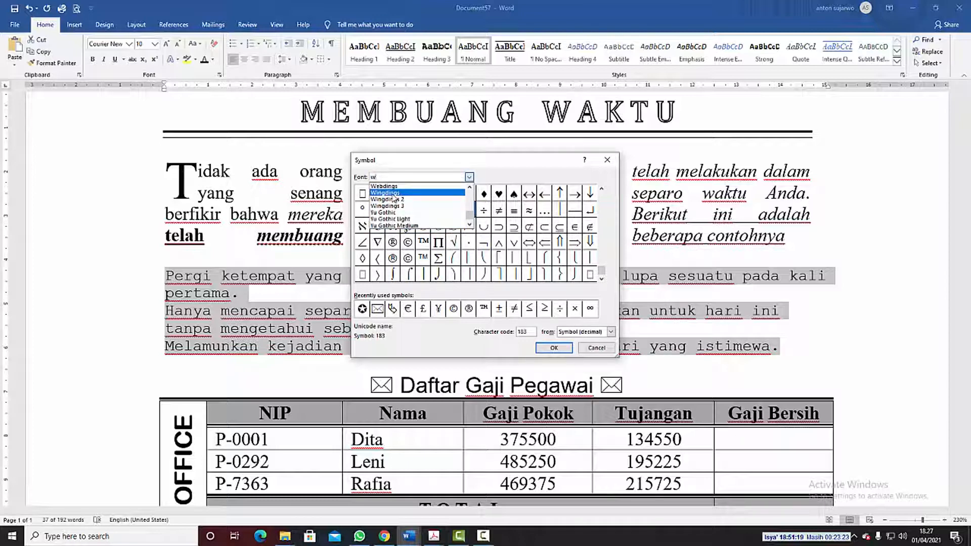
click(394, 194)
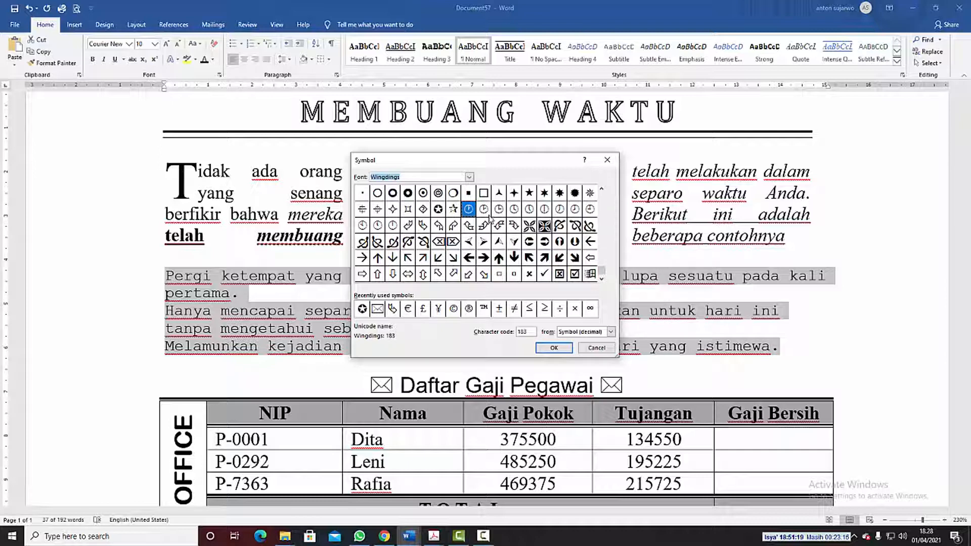
click(423, 229)
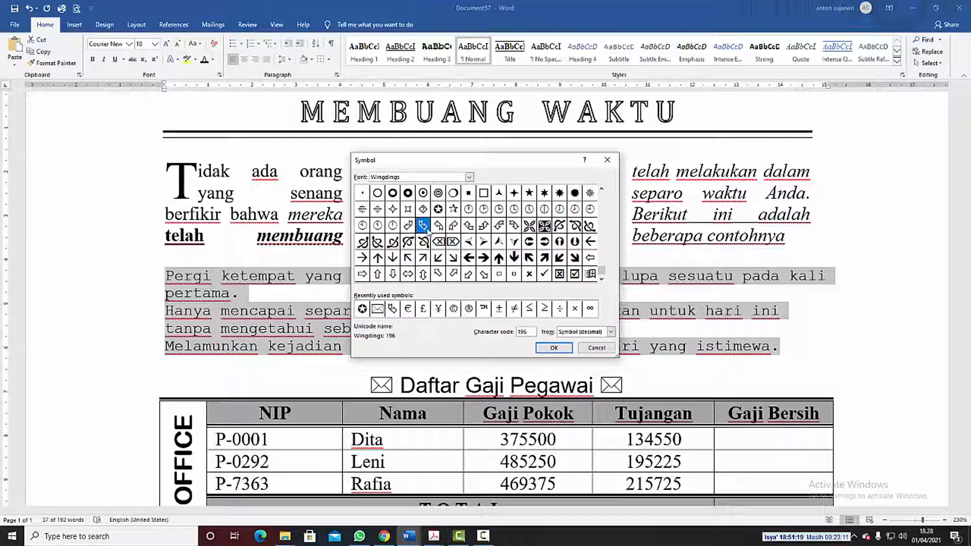
click(547, 349)
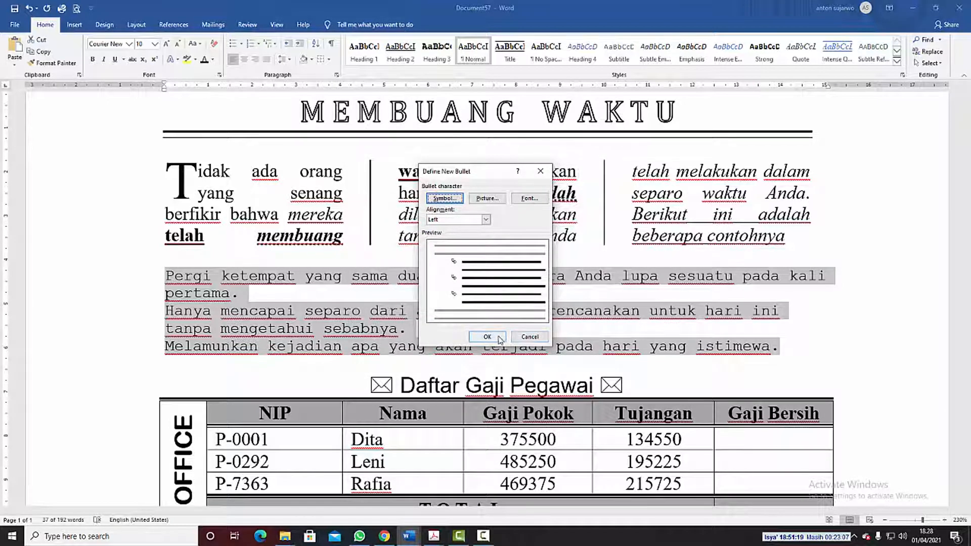
click(487, 336)
click(499, 338)
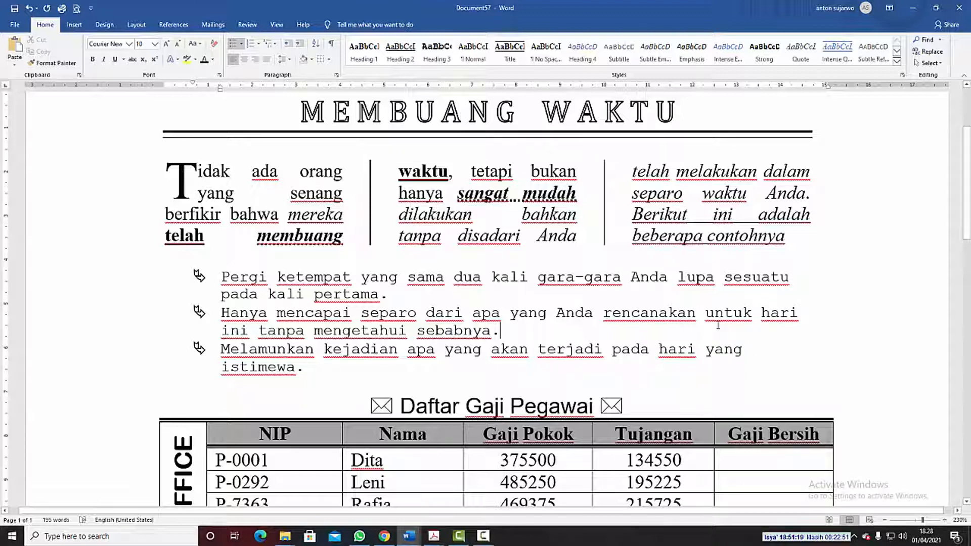
Insert the target-with-arrow icon from the Analytics category at the end of the second bulleted paragraph.
click(74, 29)
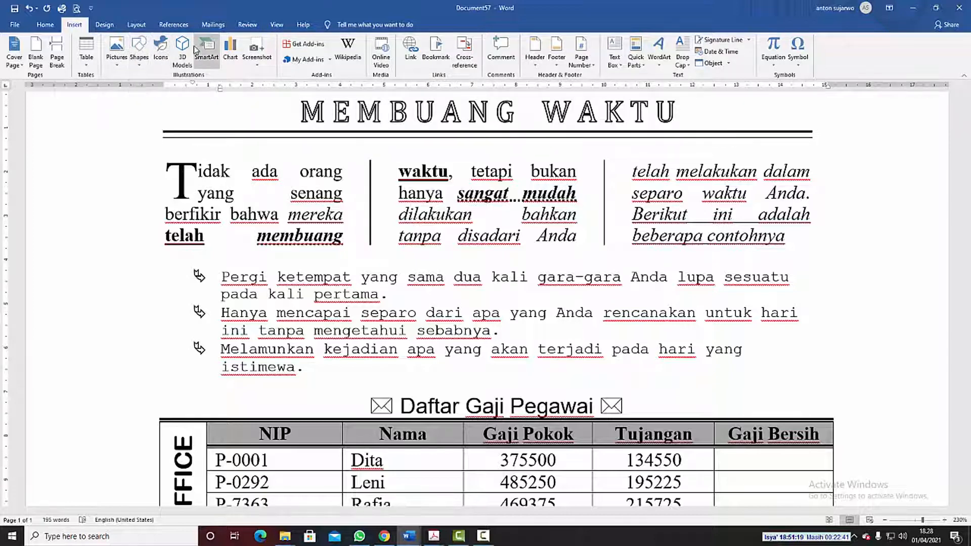
click(160, 48)
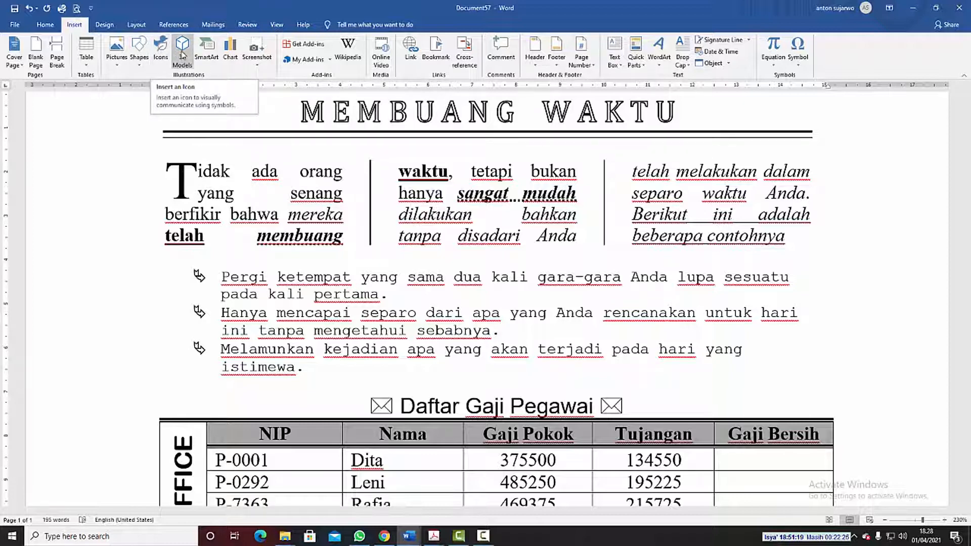
click(164, 48)
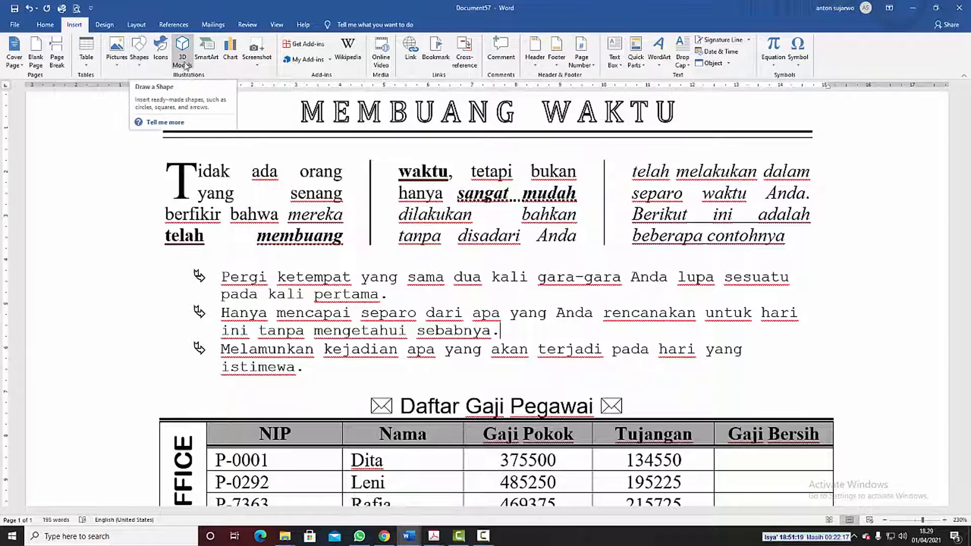
click(162, 51)
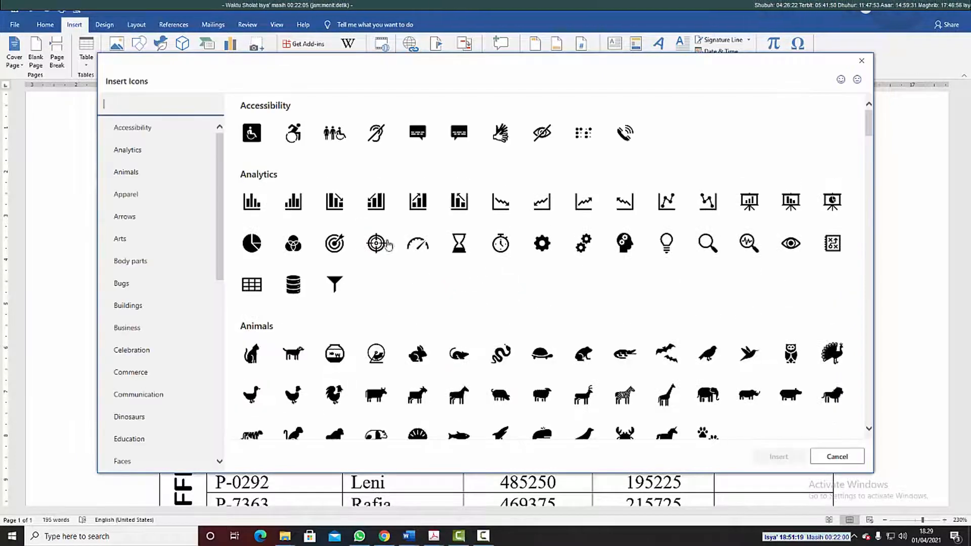
click(347, 236)
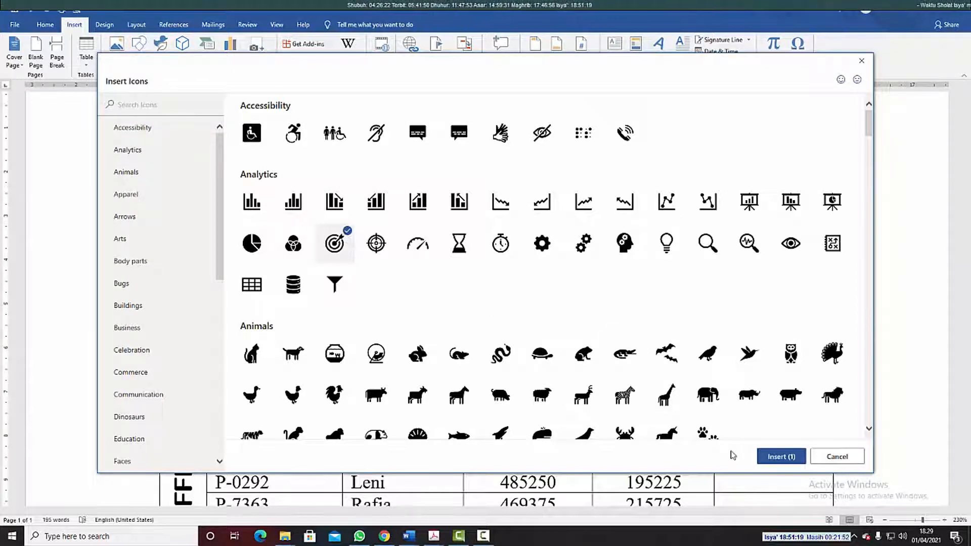
click(770, 459)
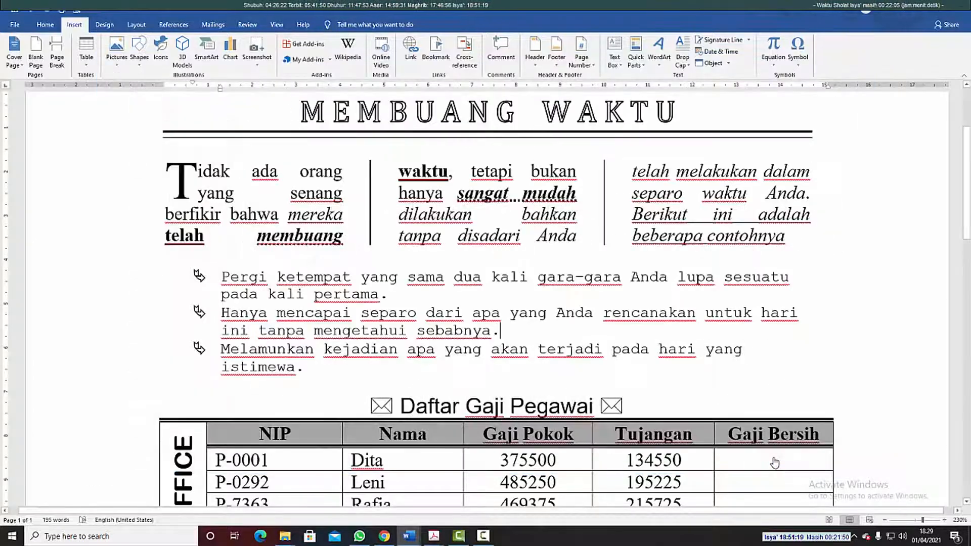
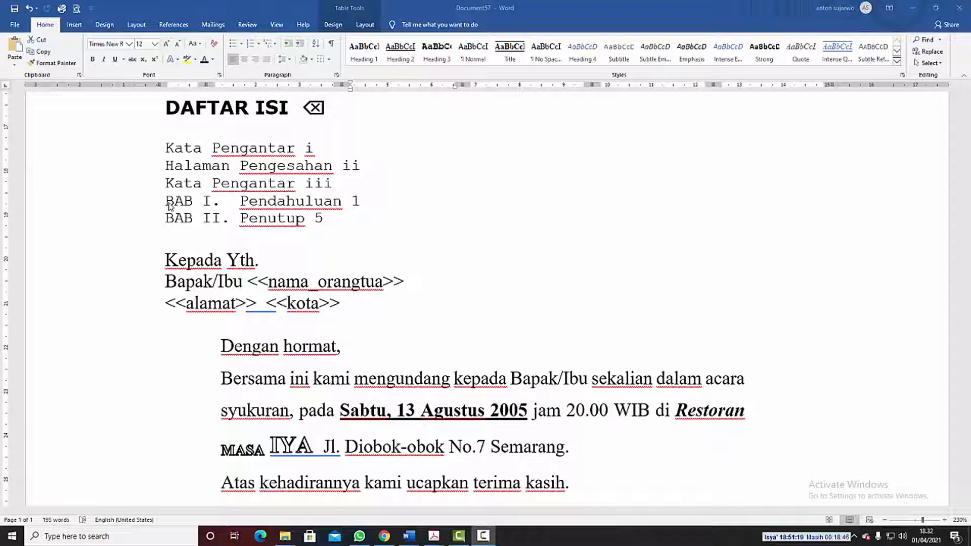
Add a left tab stop at 13,5 cm to the five entry lines under DAFTAR ISI.
click(330, 221)
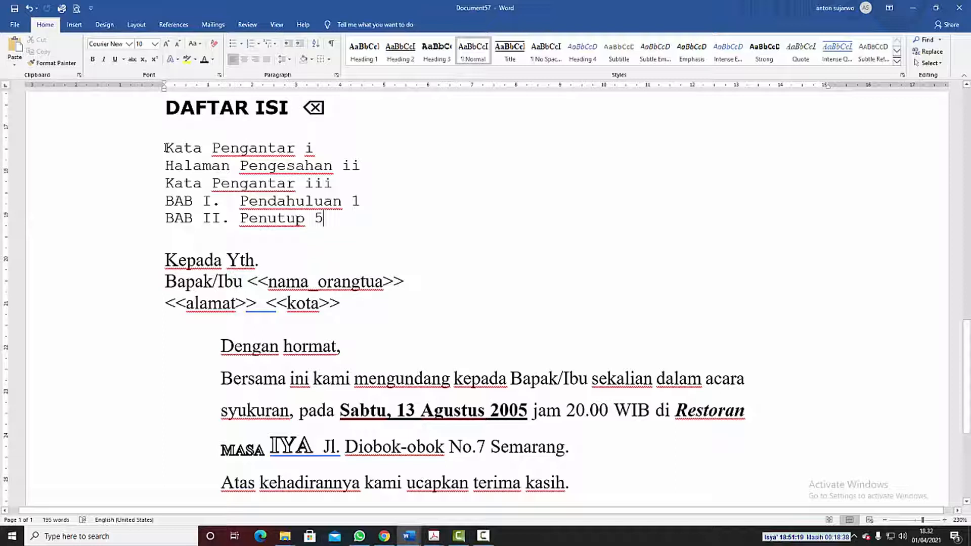
drag(166, 148, 332, 219)
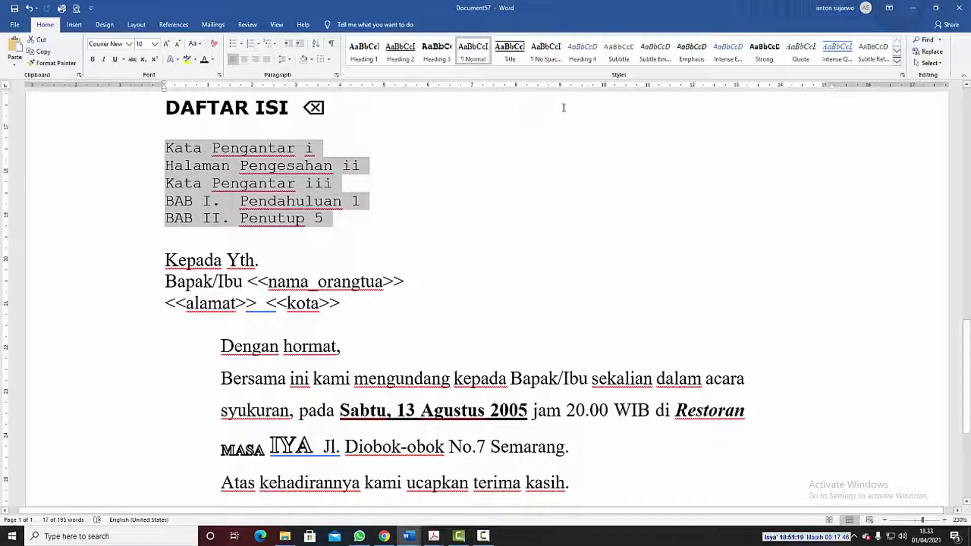
double_click(760, 86)
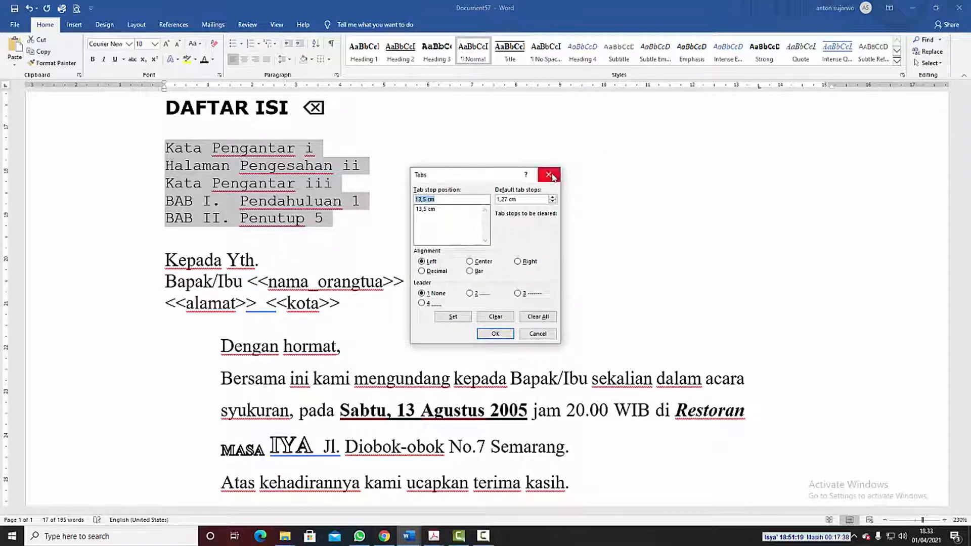
click(550, 175)
drag(759, 87, 759, 87)
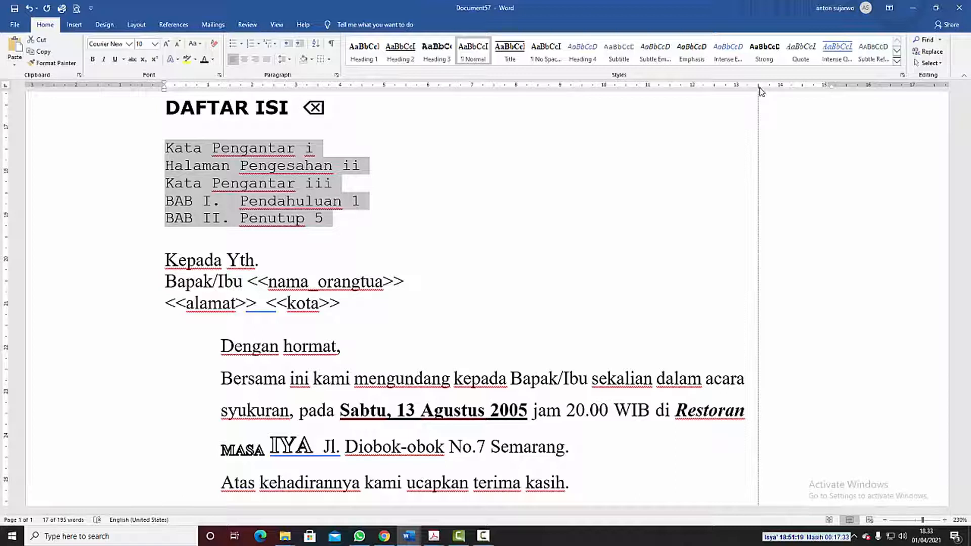
drag(760, 88, 759, 87)
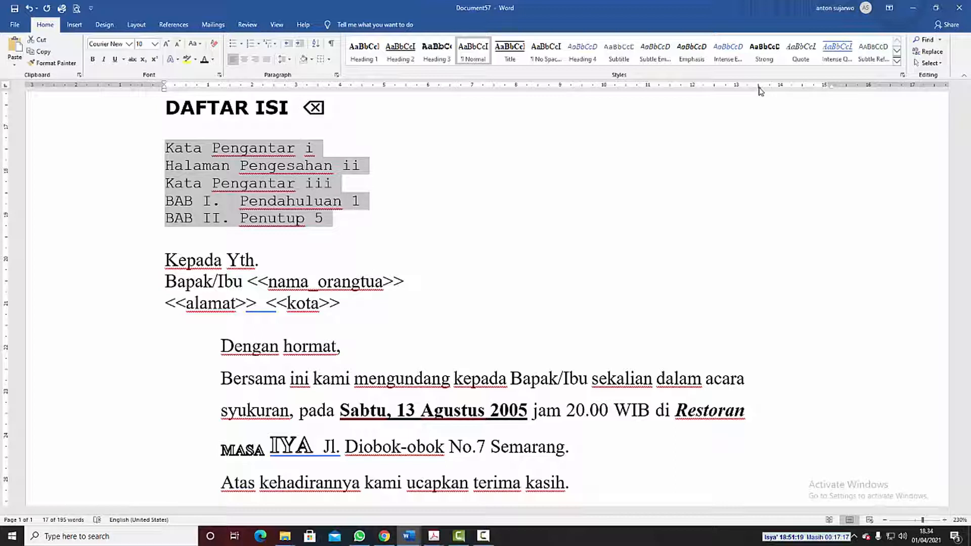
drag(759, 90, 759, 90)
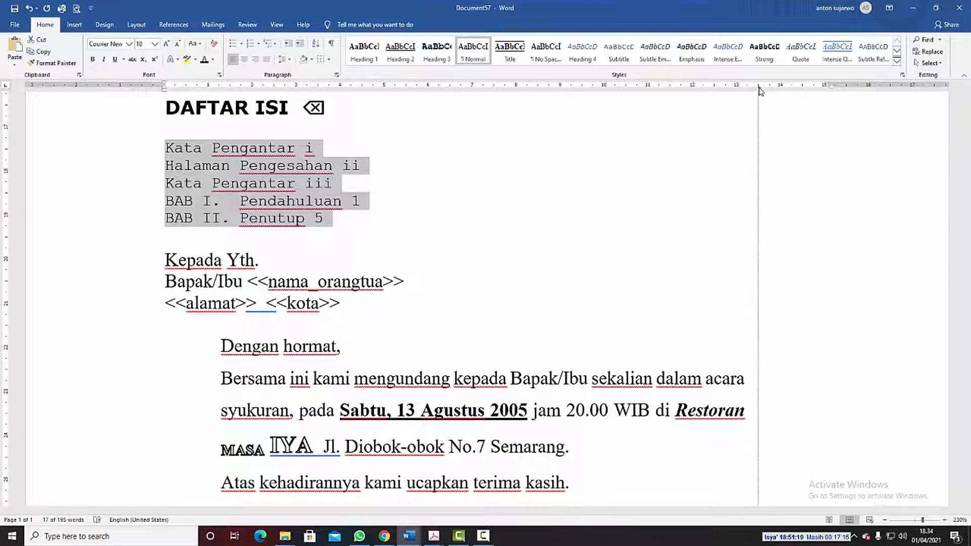
Give the 13,5 cm tab stop of the DAFTAR ISI entries the dotted leader, option 2.
double_click(759, 90)
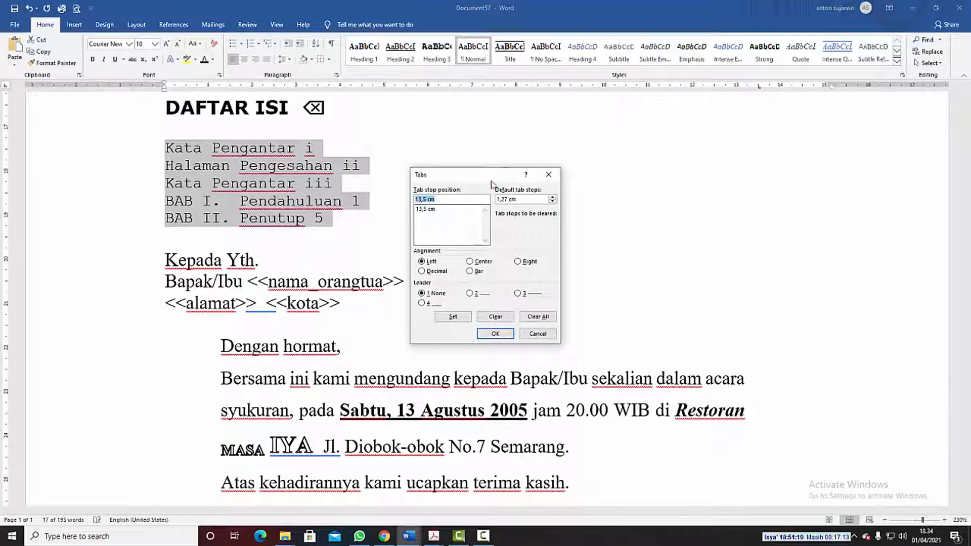
click(425, 210)
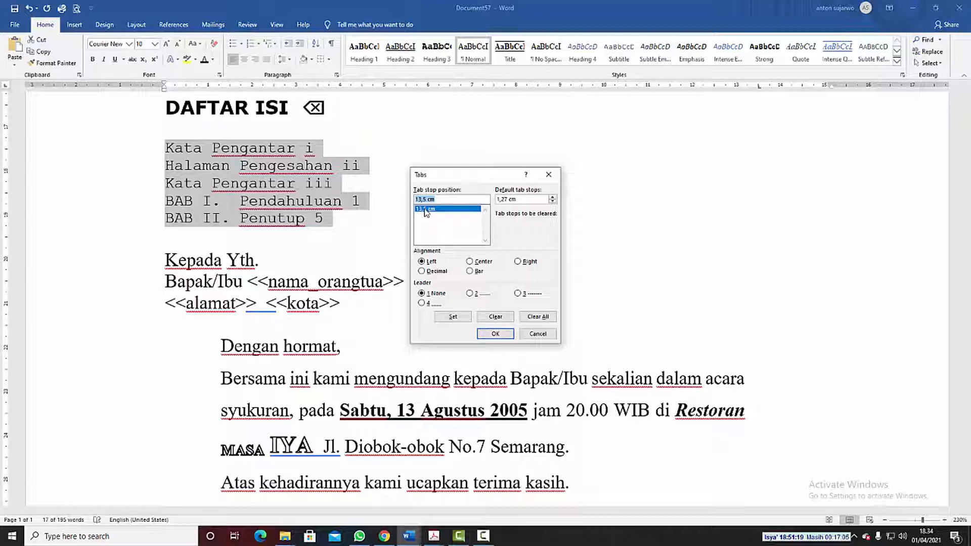
click(470, 297)
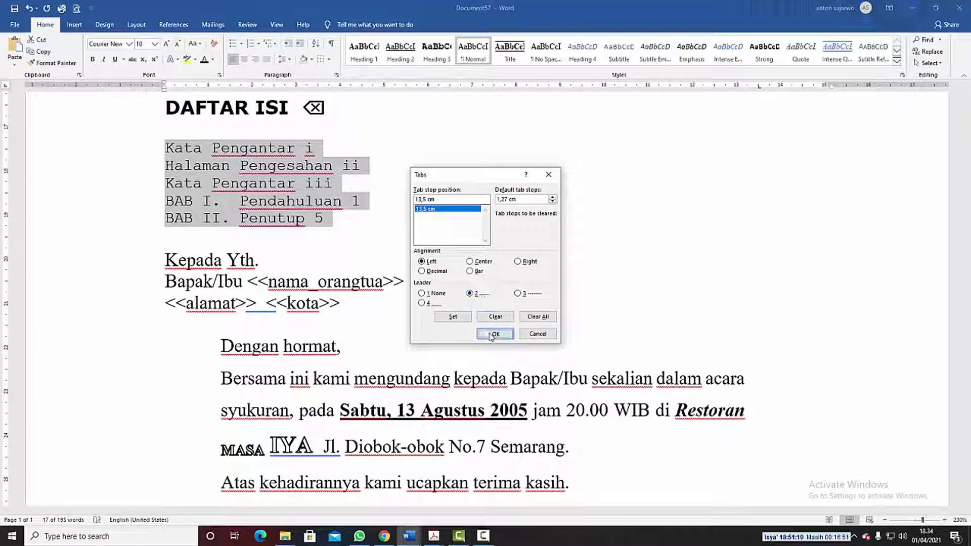
click(489, 333)
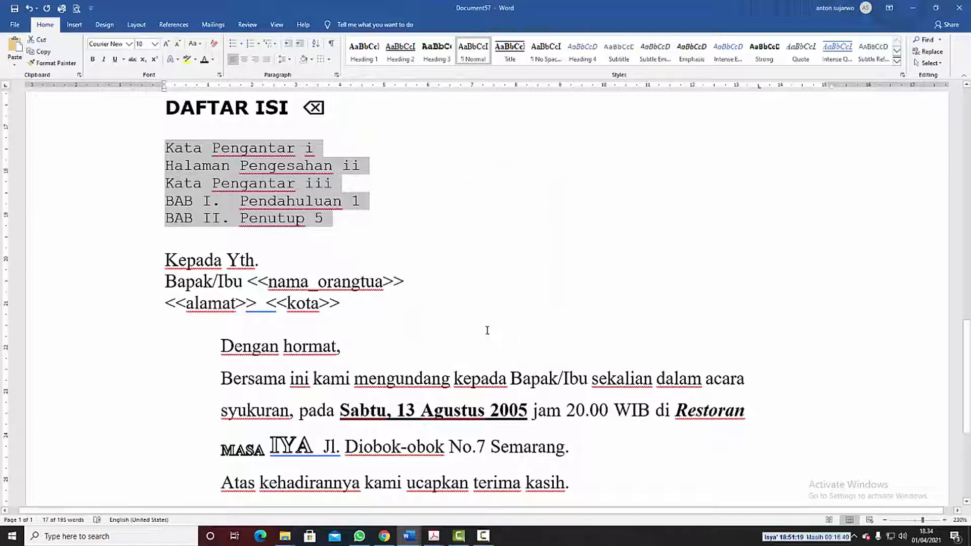
Insert a tab before the page number in each of the five DAFTAR ISI entries, from i to 5.
click(309, 152)
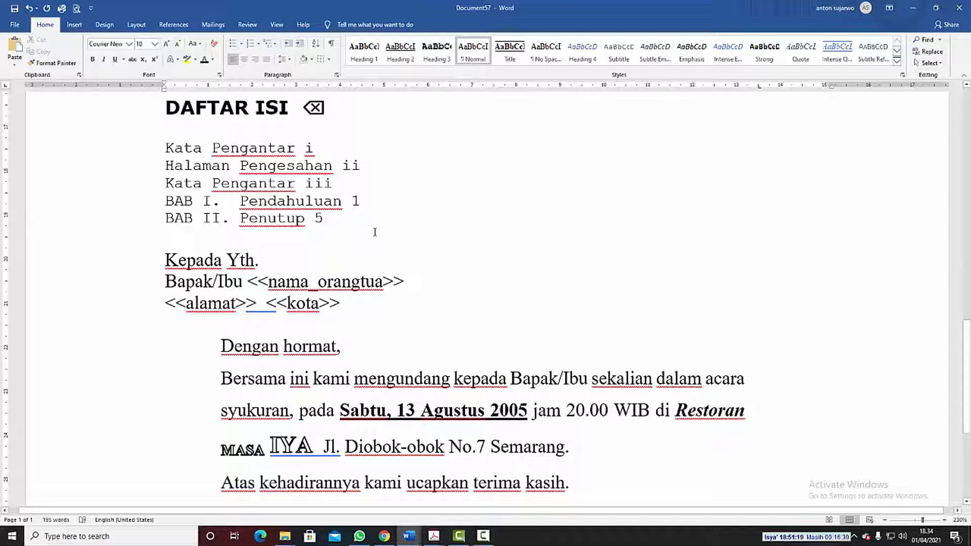
key(Tab)
click(342, 165)
key(Tab)
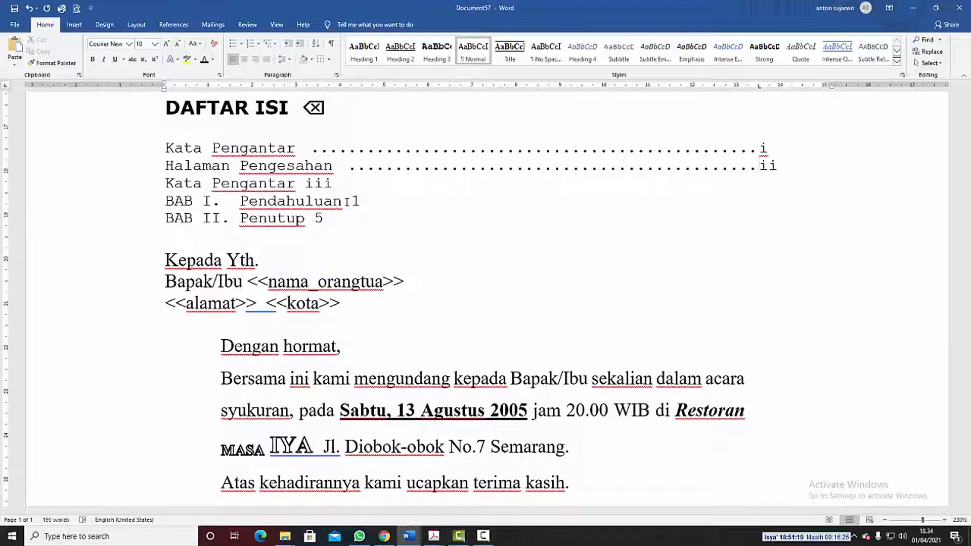
click(306, 183)
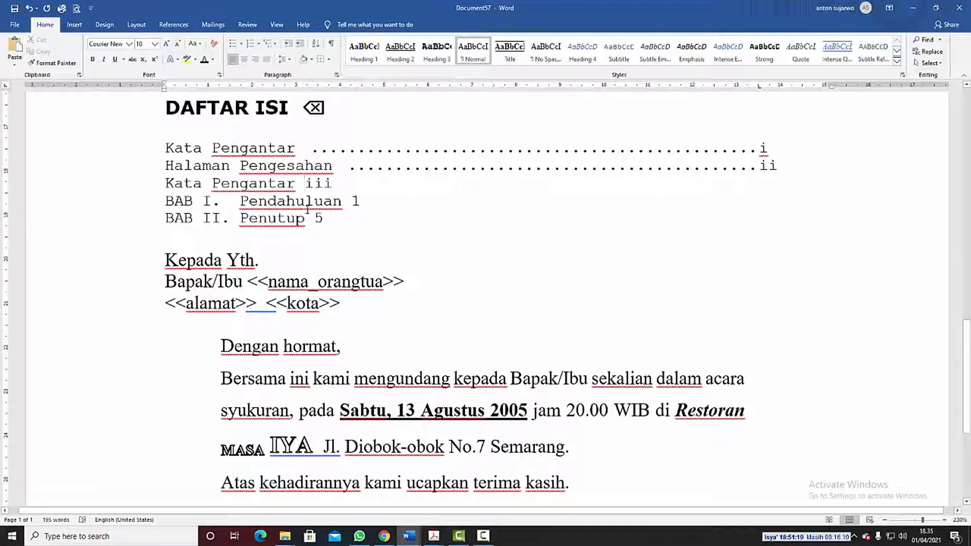
key(Tab)
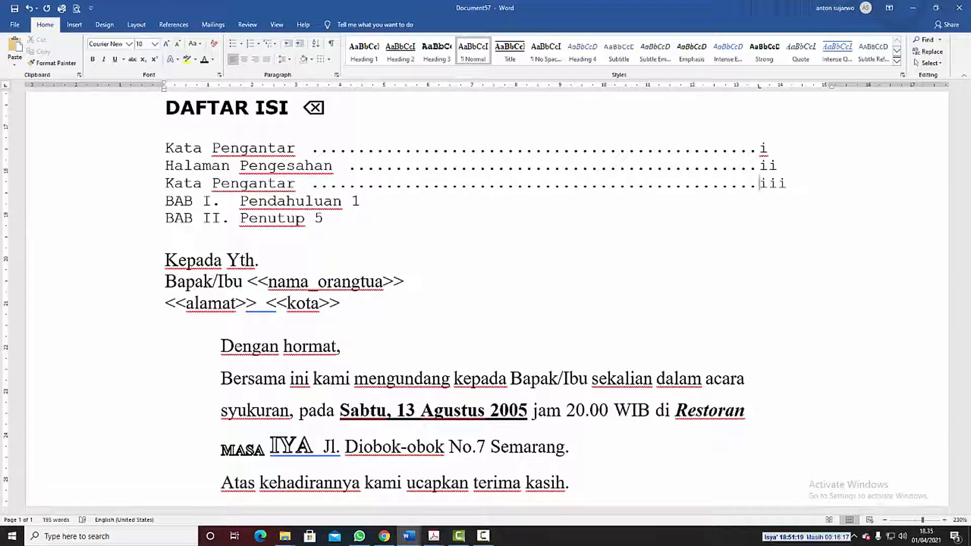
click(353, 201)
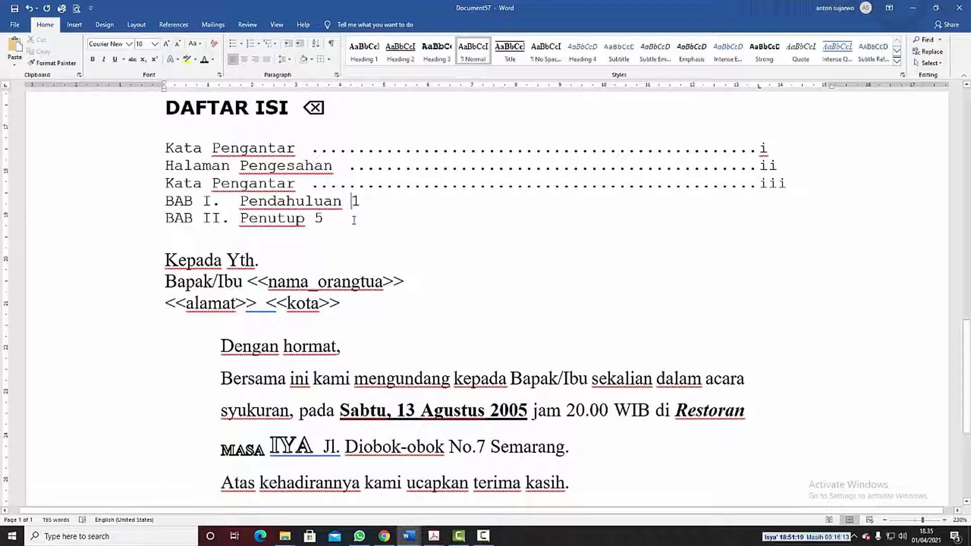
key(Tab)
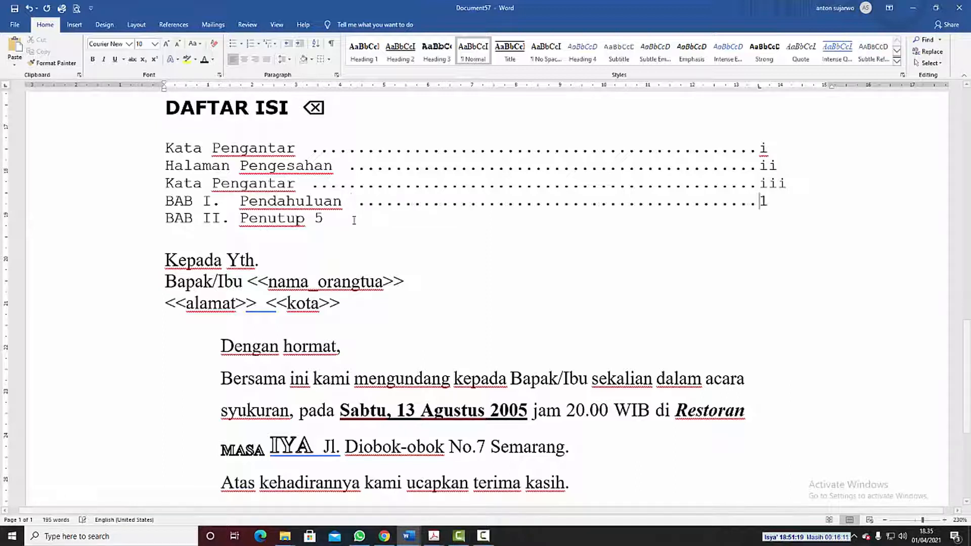
click(316, 217)
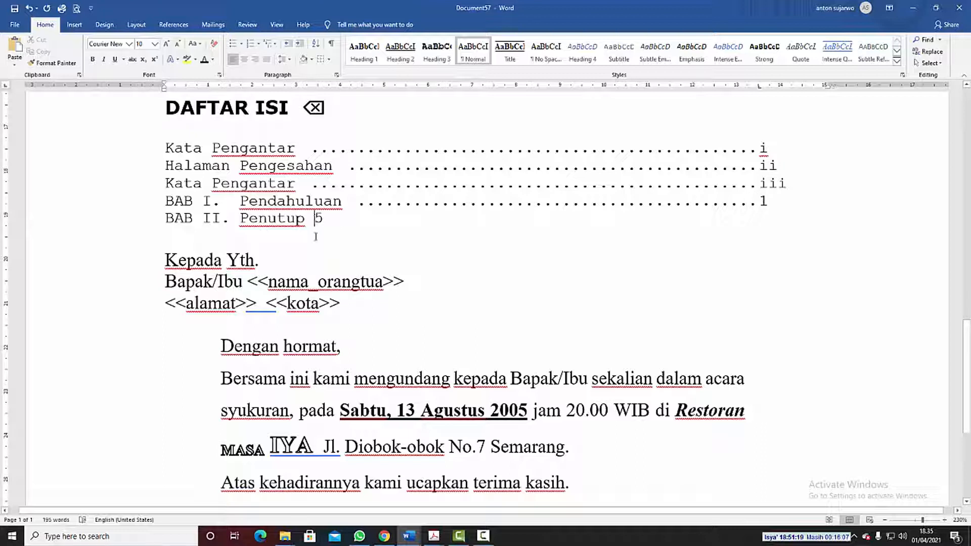
key(Tab)
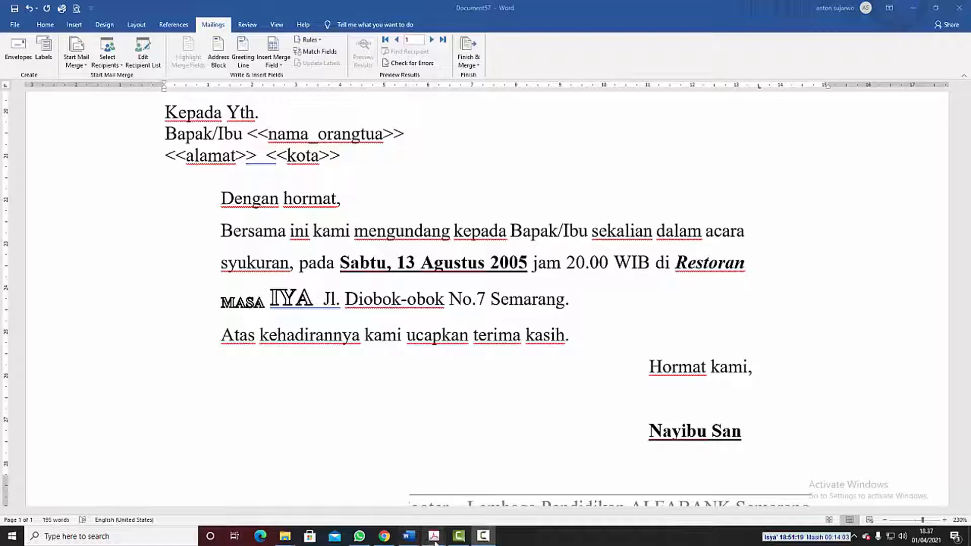
Switch to Petunjuk Soal Word 1.pdf in Adobe Acrobat and examine the mass-letter instructions and the table of recipient records.
mouse_move(435, 540)
click(450, 509)
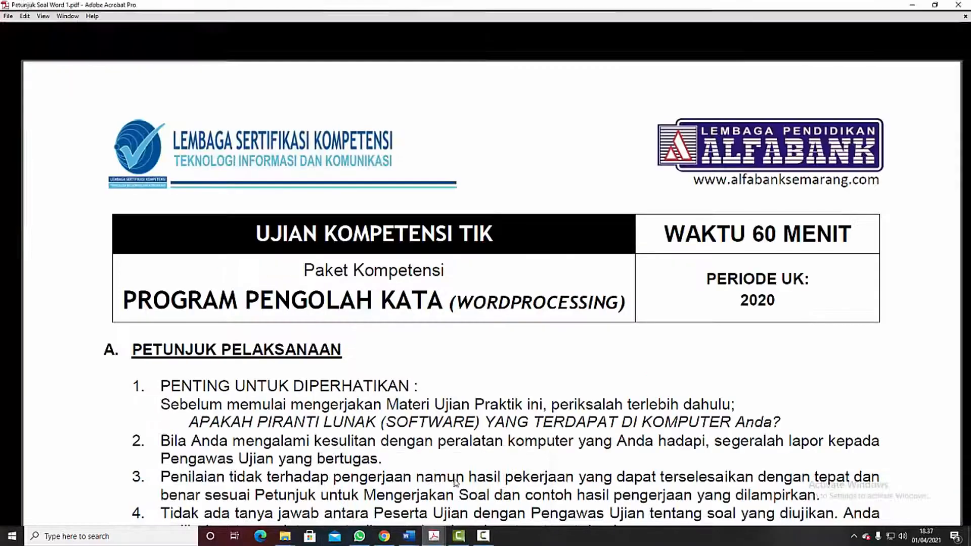
scroll(453, 504, down, 3)
scroll(370, 284, up, 1)
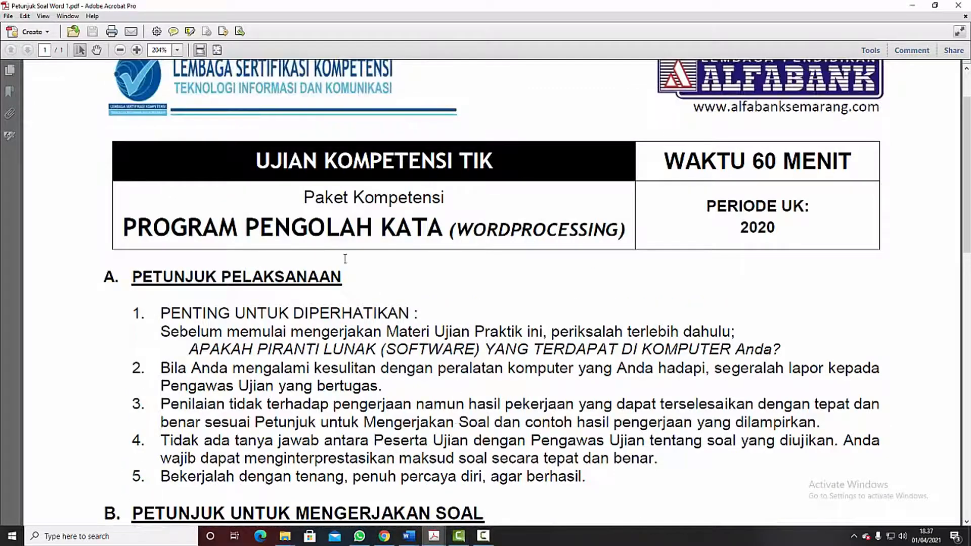
scroll(371, 284, up, 2)
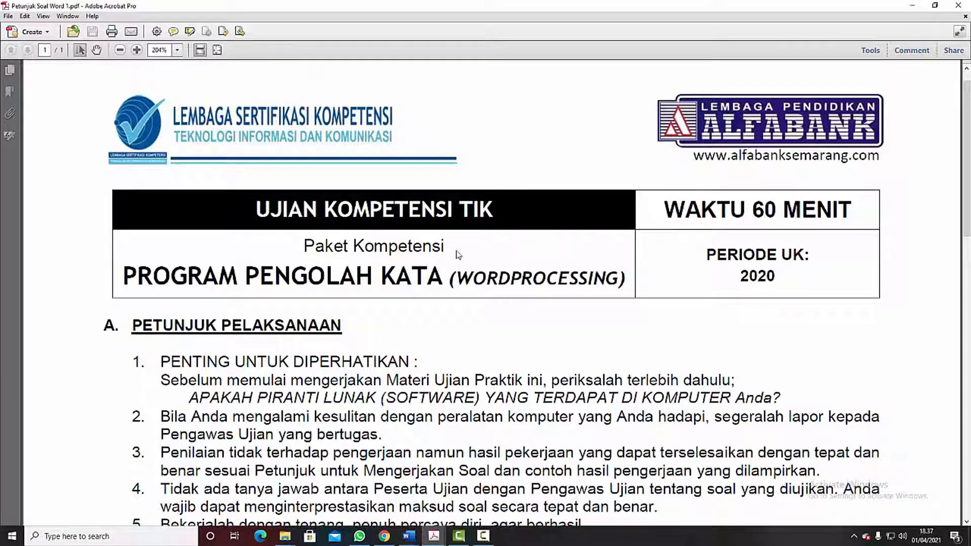
scroll(461, 253, down, 19)
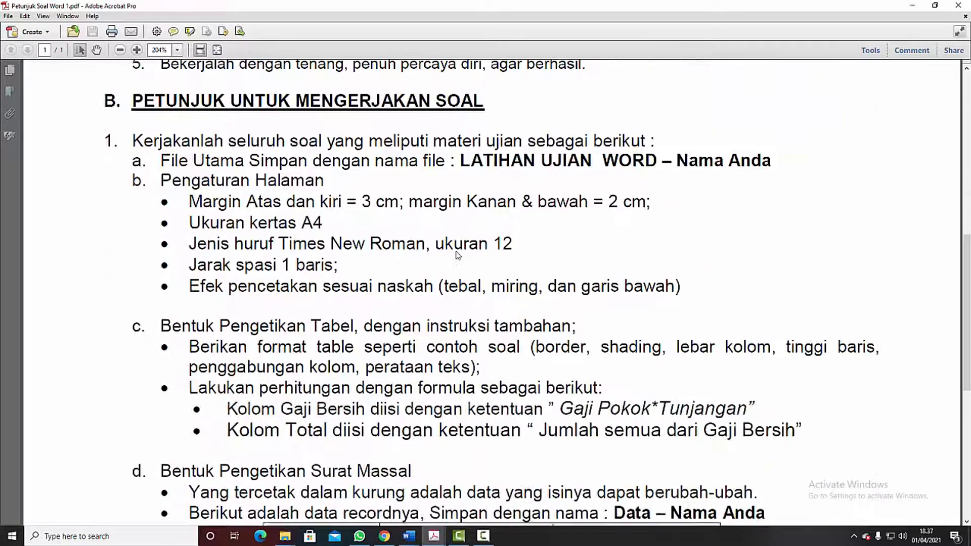
scroll(457, 254, down, 10)
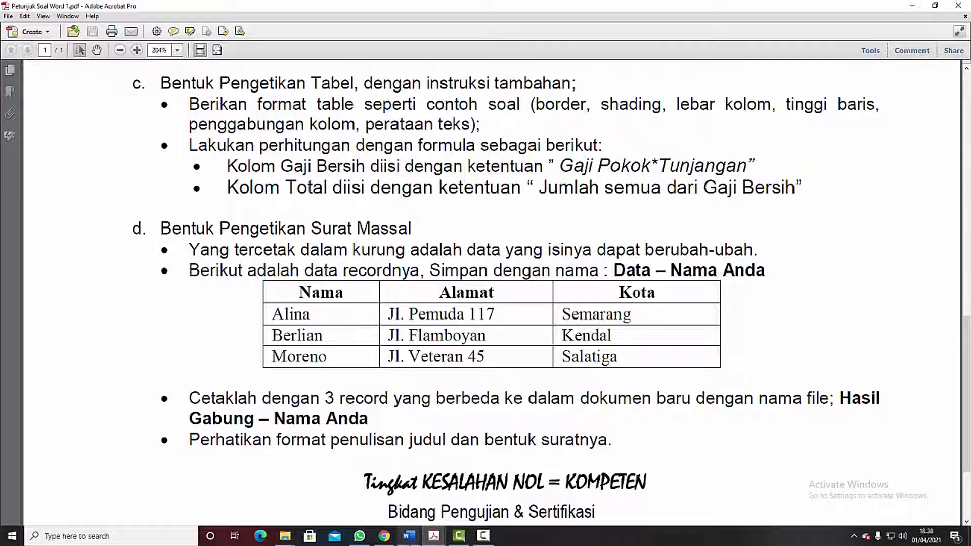
mouse_move(412, 542)
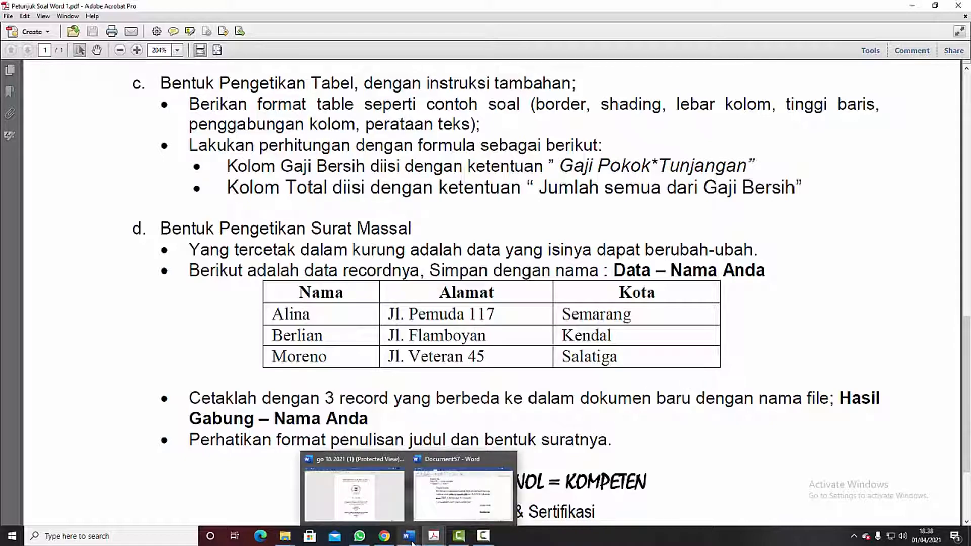
click(445, 507)
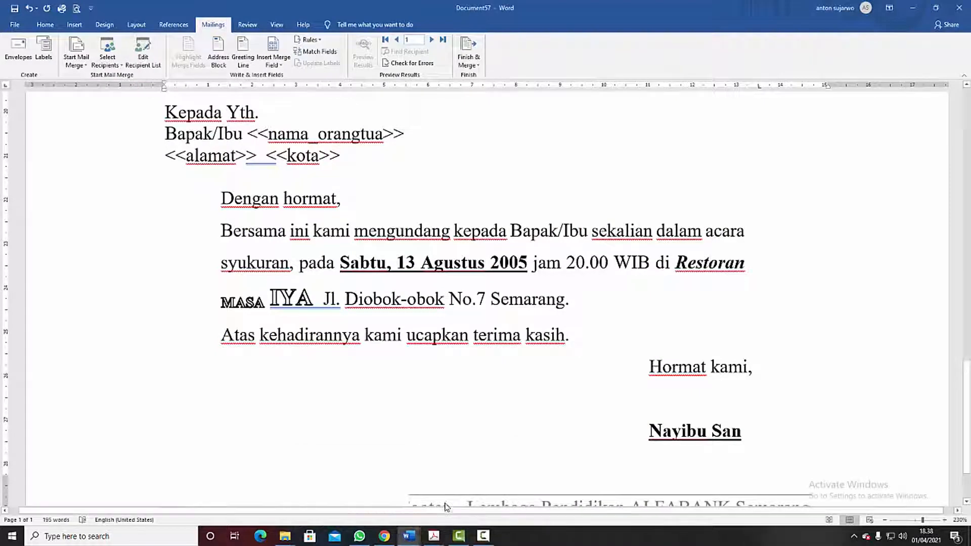
click(445, 298)
mouse_move(434, 541)
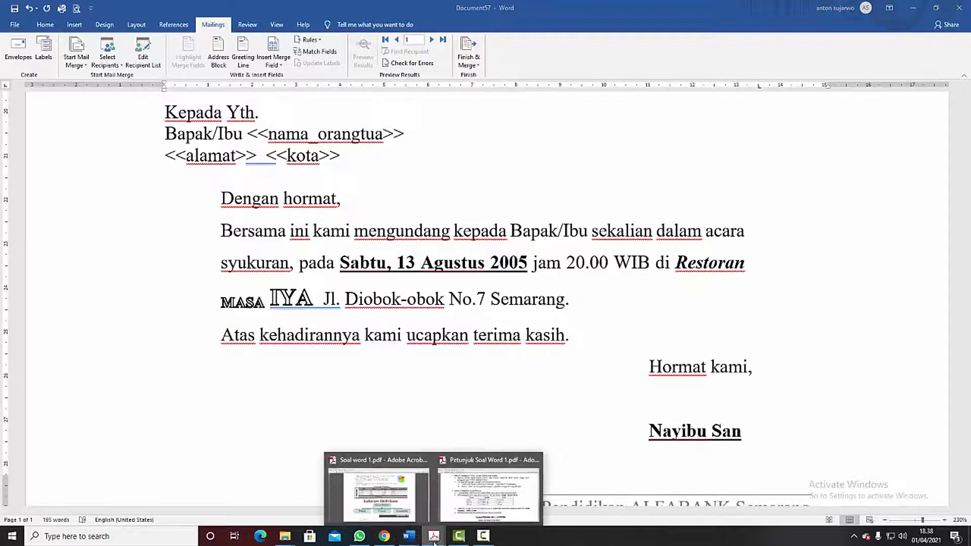
click(466, 506)
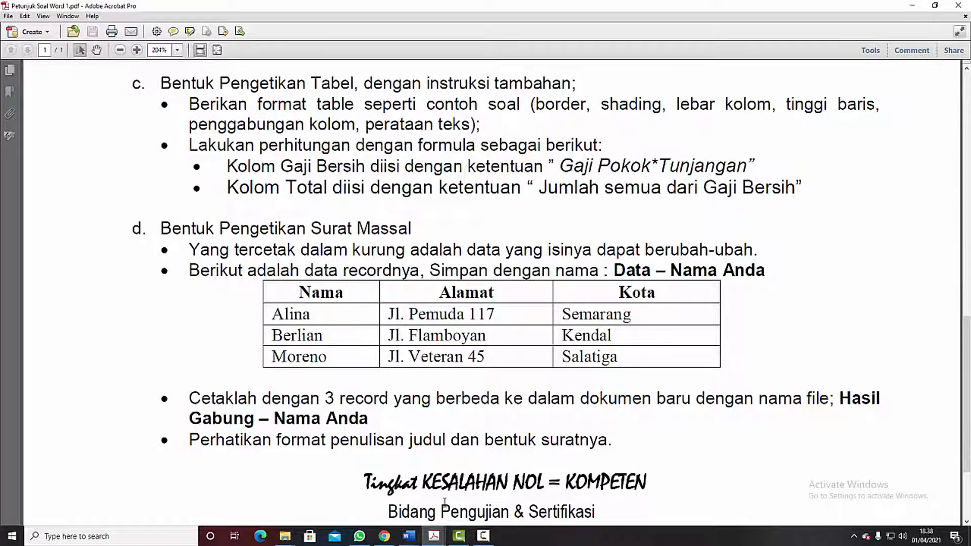
Switch back to Document57 in Word and delete the typed placeholders <<nama_orangtua>>, <<alamat>> and <<kota>> from the letter's address block.
click(409, 536)
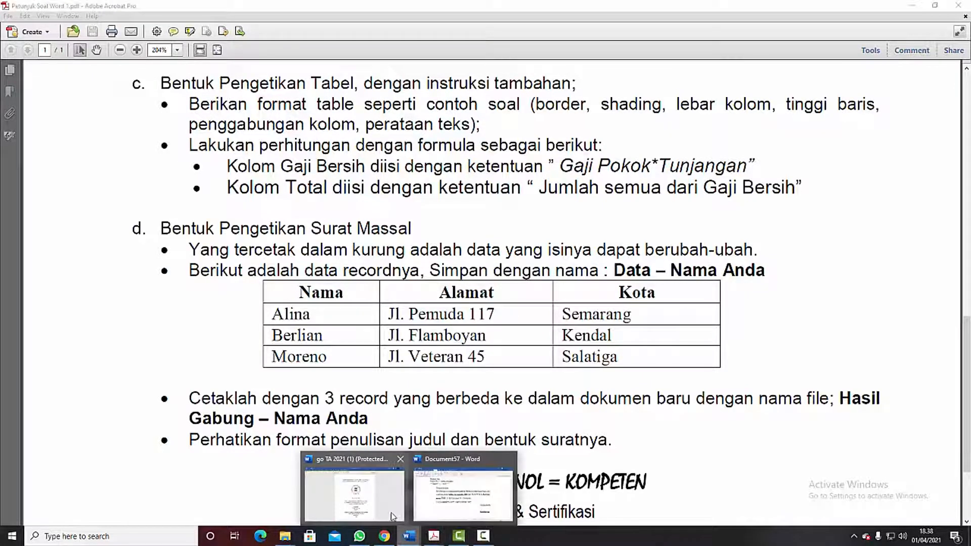
click(443, 507)
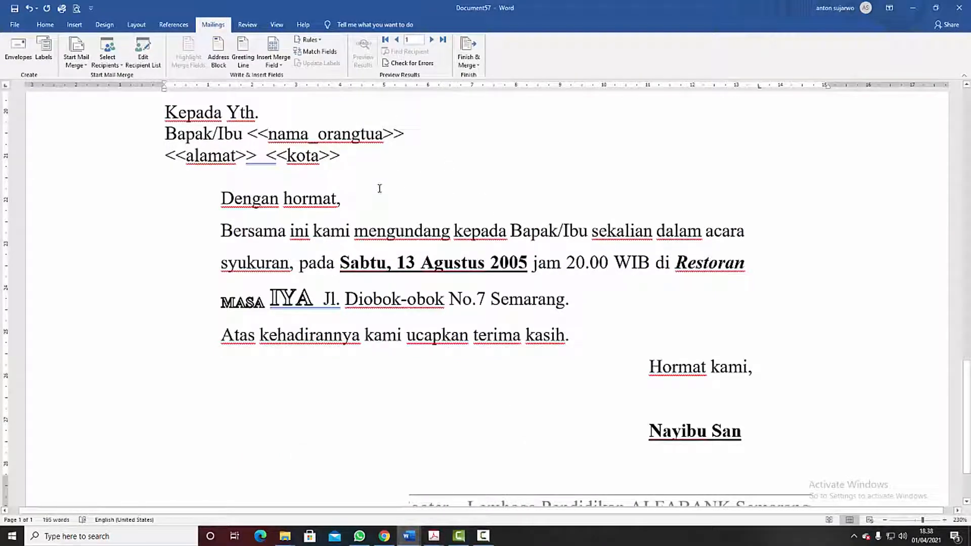
drag(247, 134, 403, 134)
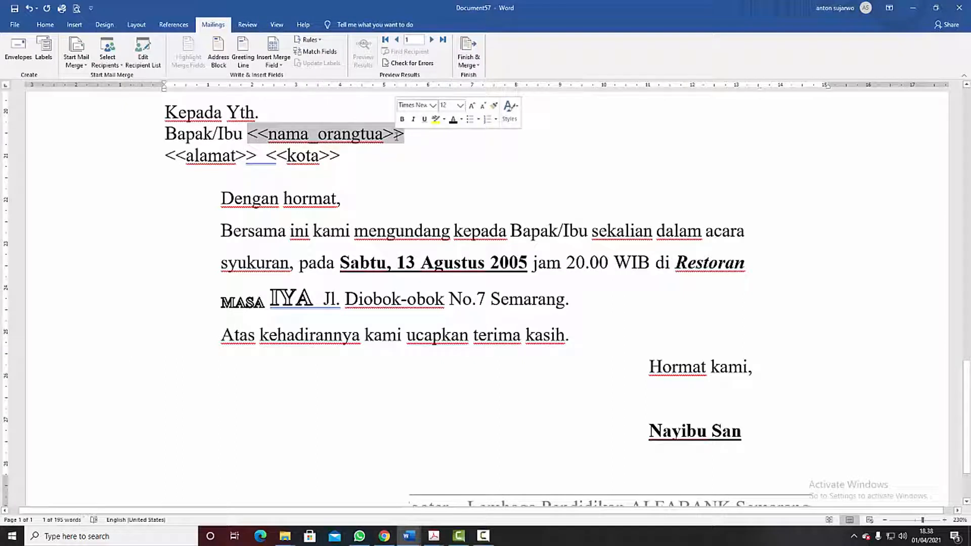
key(Delete)
drag(165, 156, 335, 162)
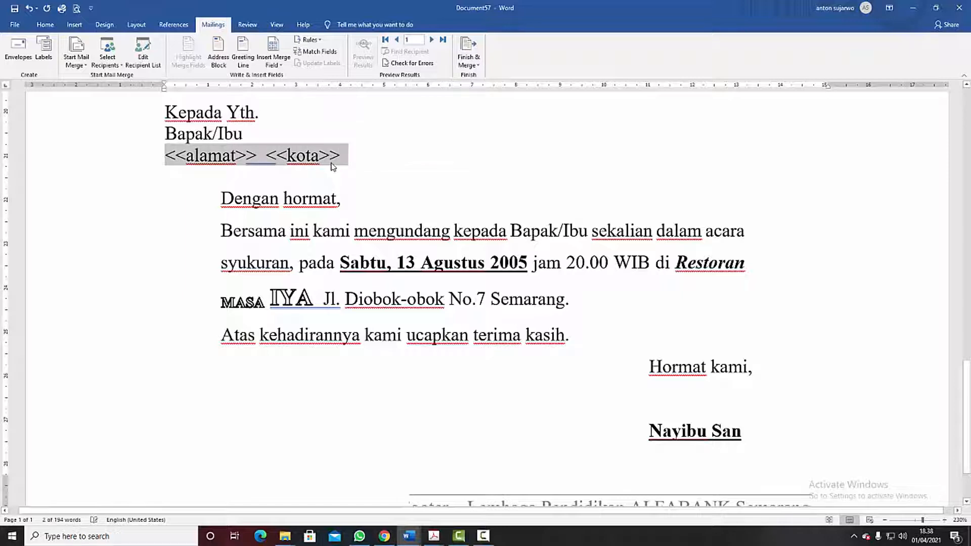
key(Delete)
key(Return)
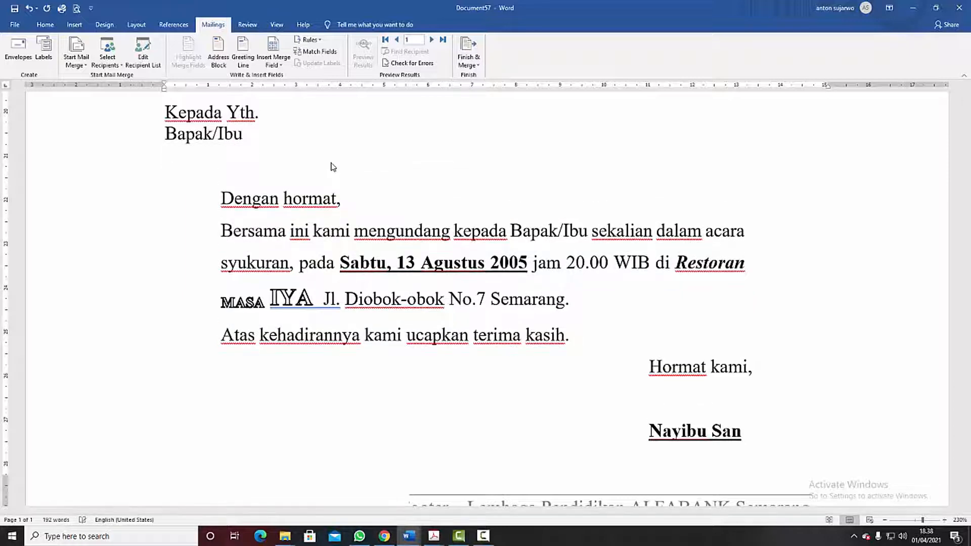
Attach the existing list data surat from the Documents folder as the recipient data source of the mail merge.
click(183, 154)
click(118, 66)
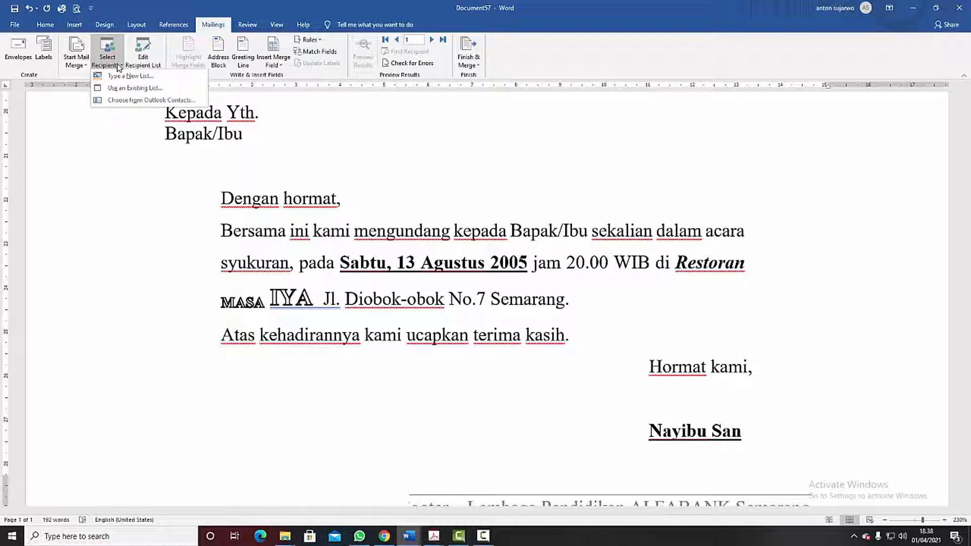
click(112, 91)
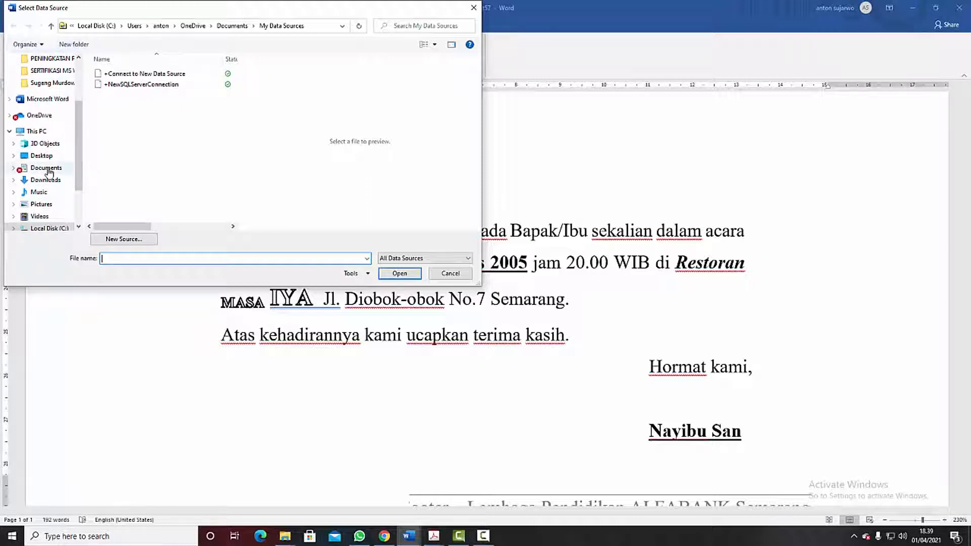
click(46, 167)
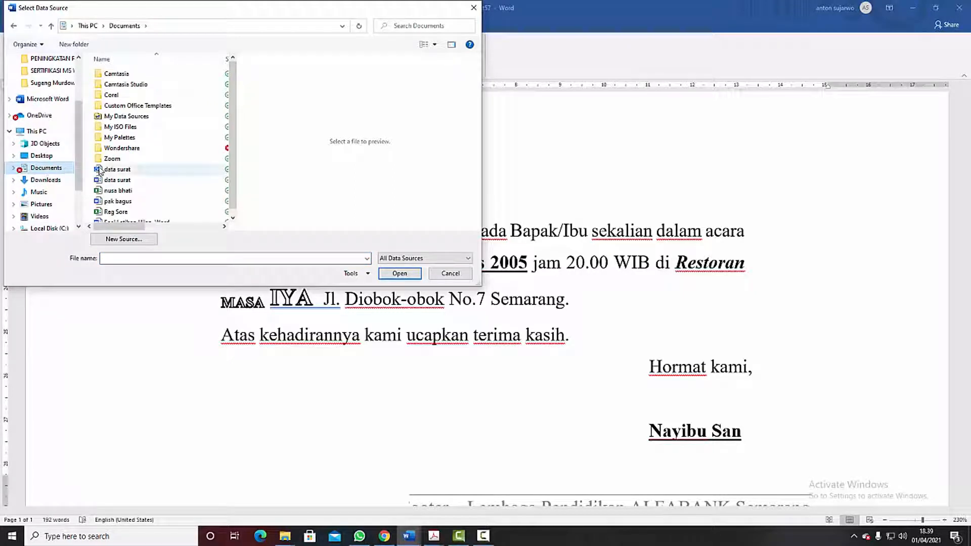
click(114, 172)
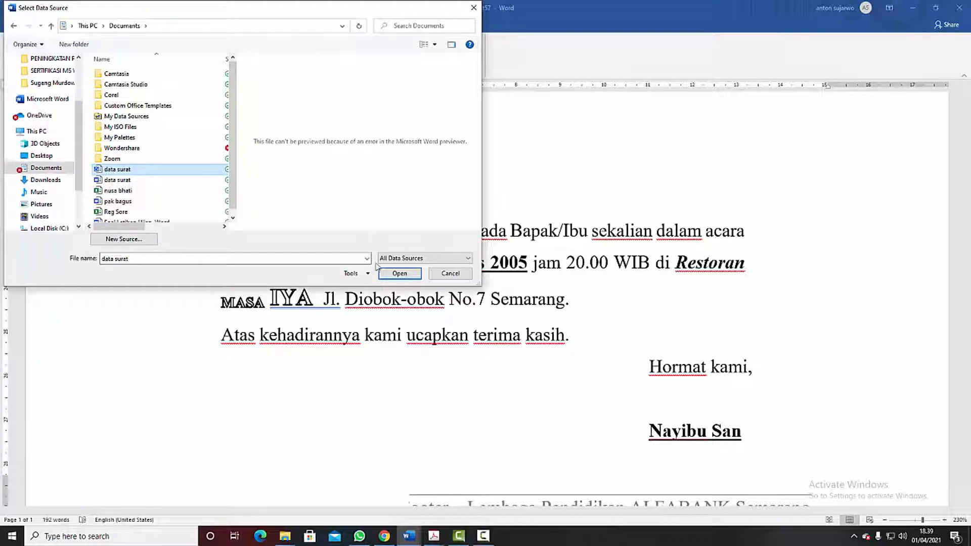
click(386, 276)
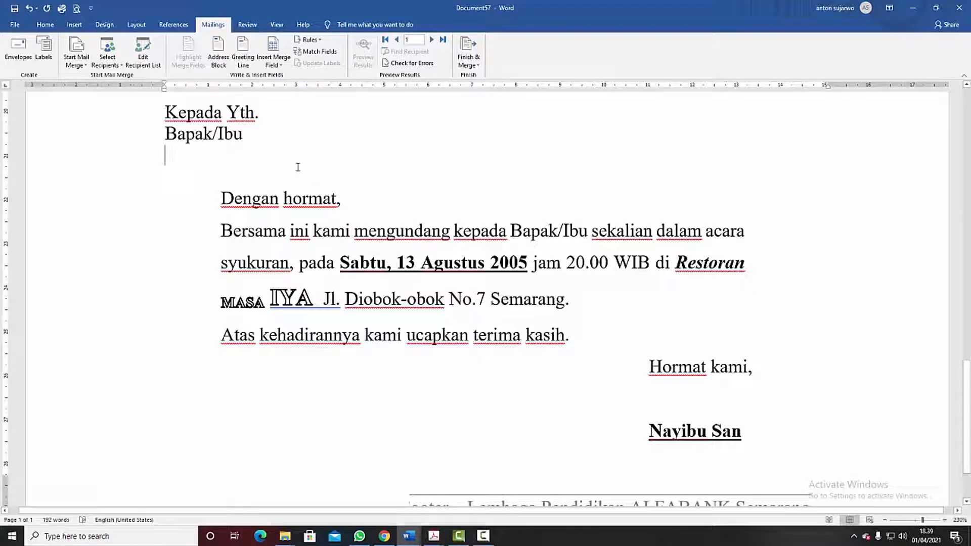
Insert the merge field nama after Bapak/Ibu, and the fields alamat and Kota together on a new line below it.
click(280, 68)
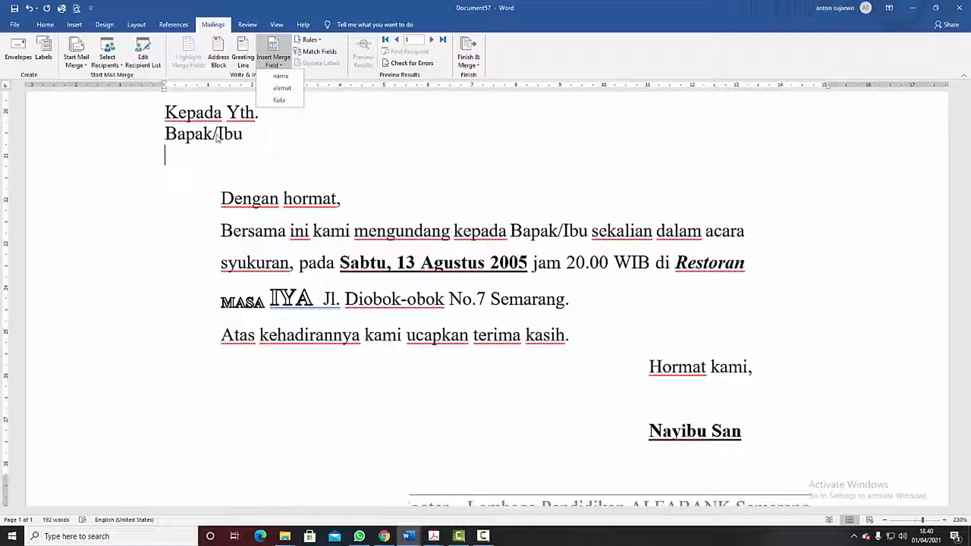
click(258, 135)
click(259, 135)
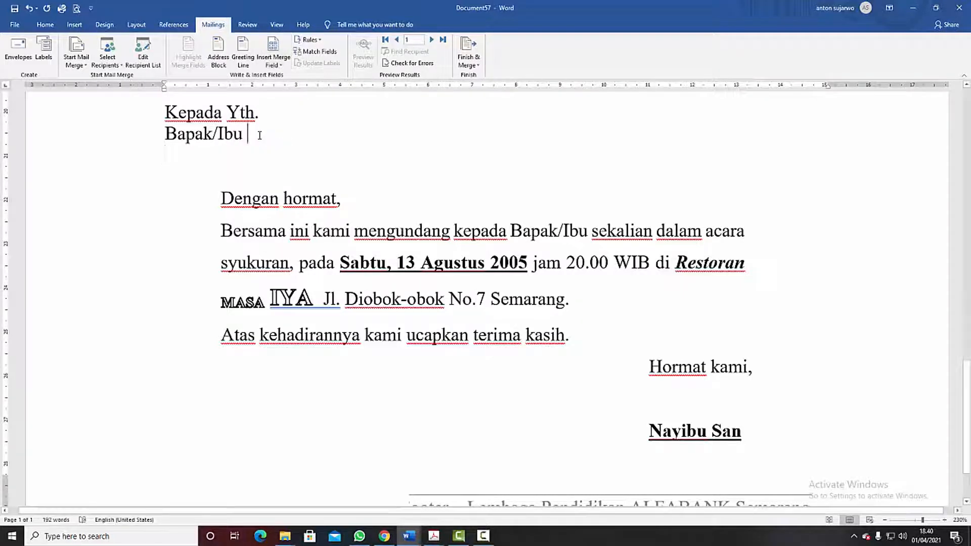
click(282, 66)
click(282, 77)
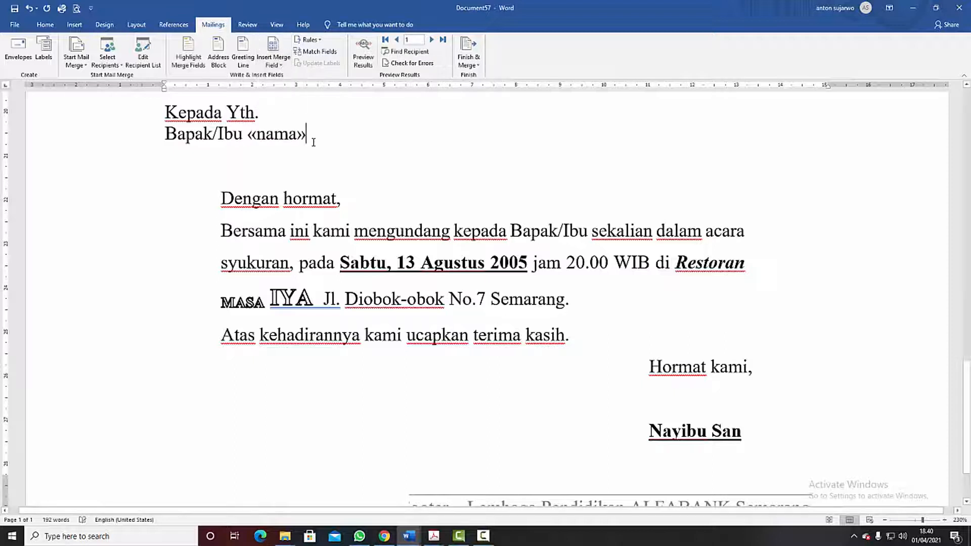
key(Return)
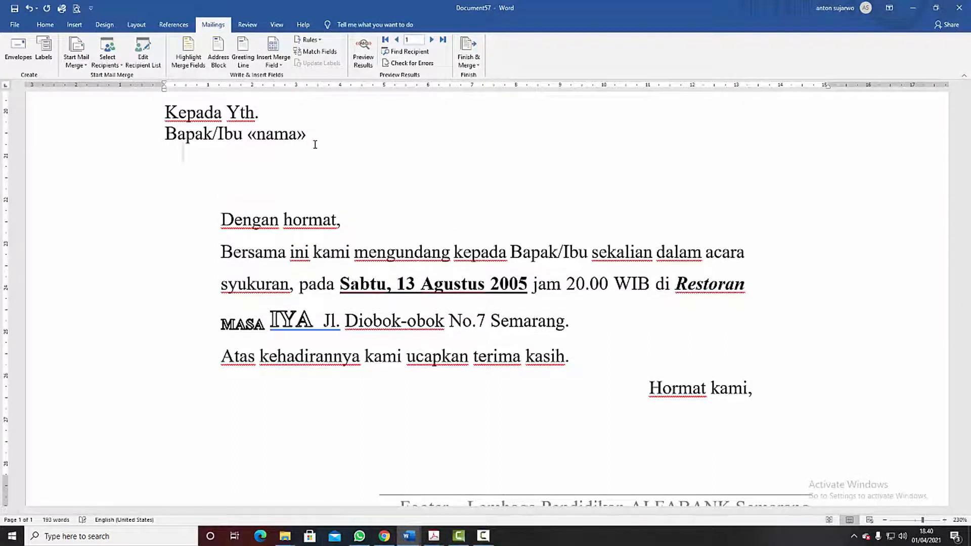
click(274, 68)
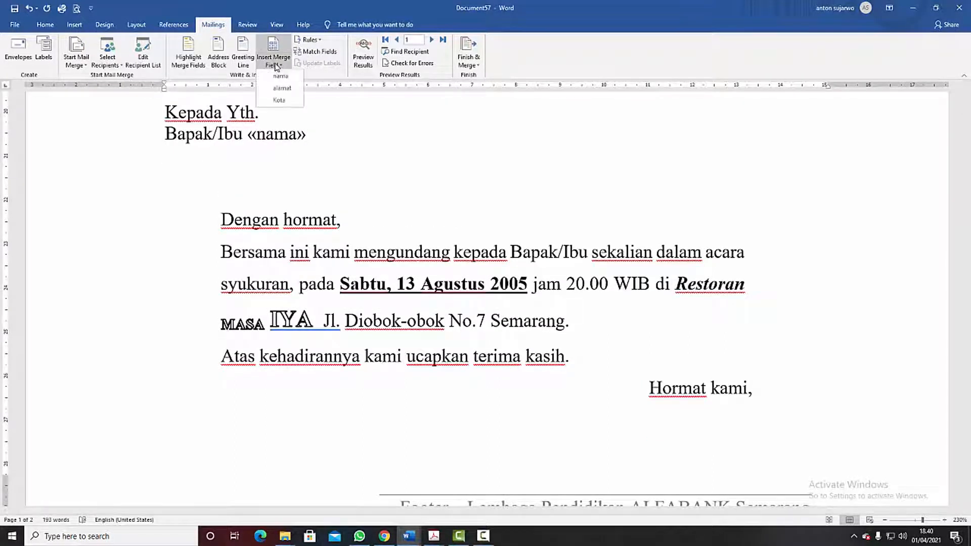
click(277, 89)
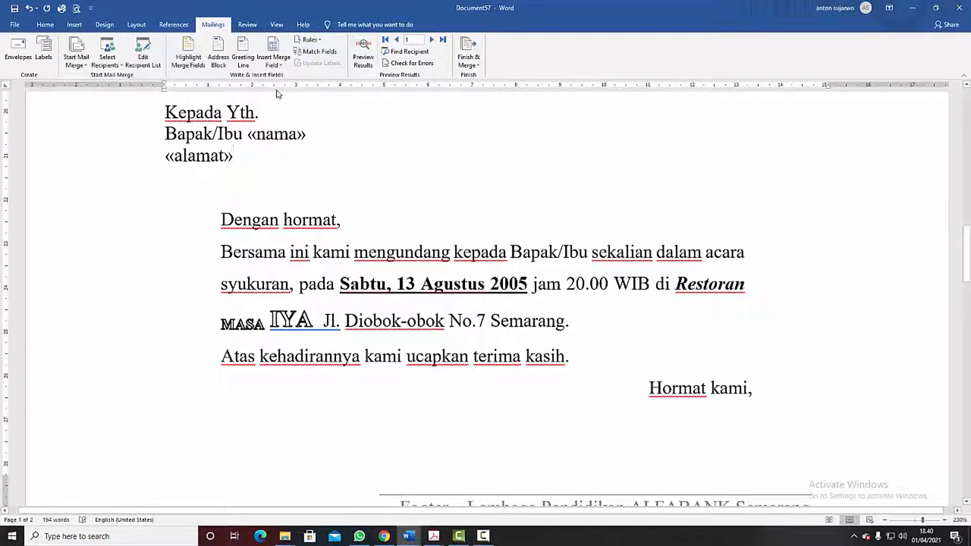
click(273, 64)
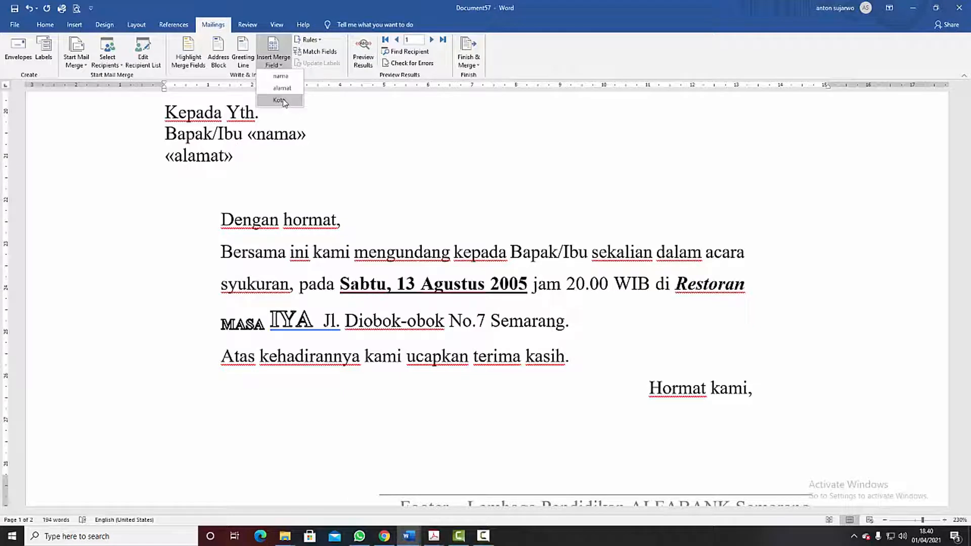
click(282, 100)
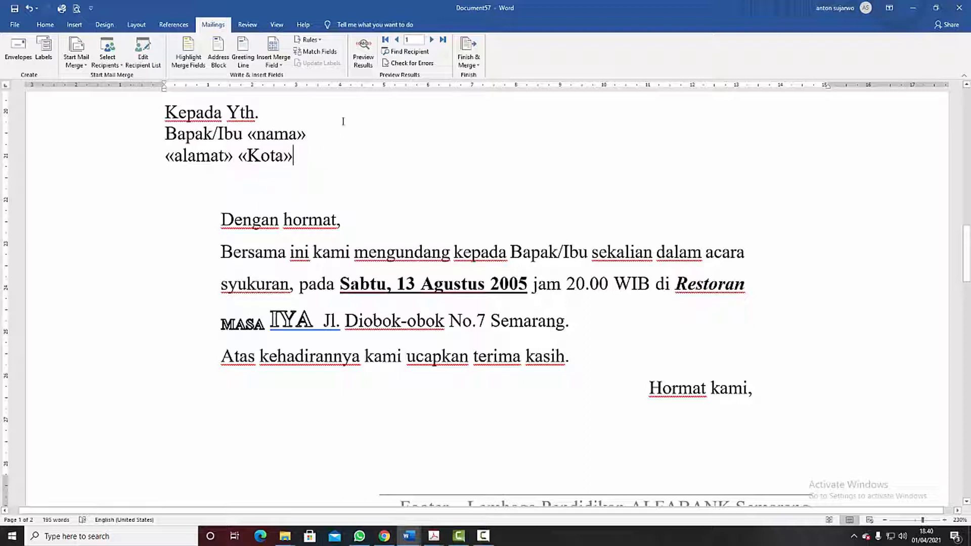
Preview the merged letter for the first three recipient records, then return to the merge field view.
click(368, 58)
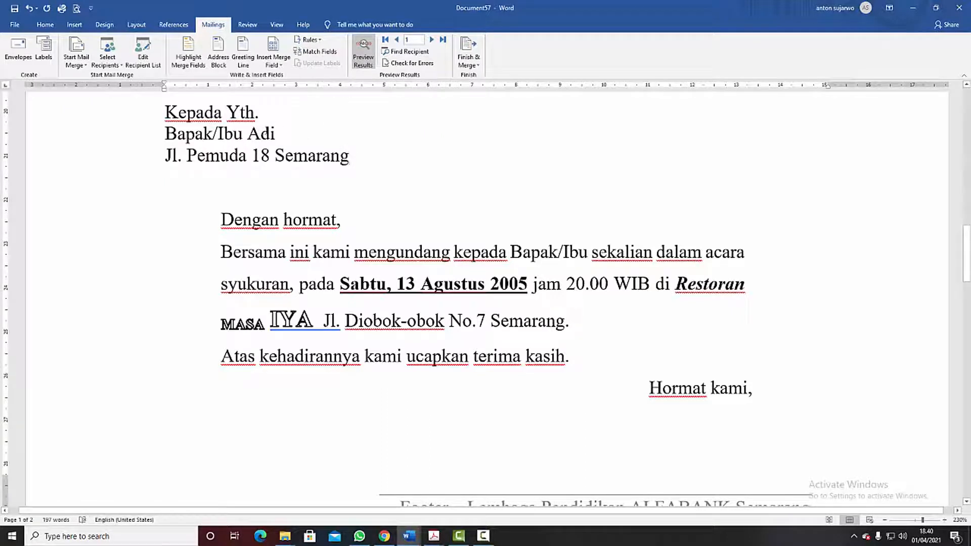
click(432, 40)
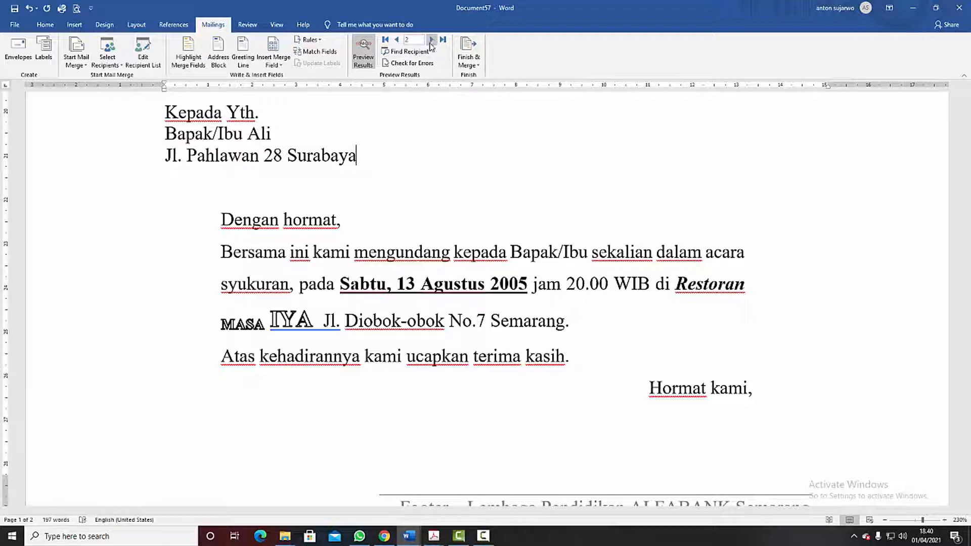
click(432, 40)
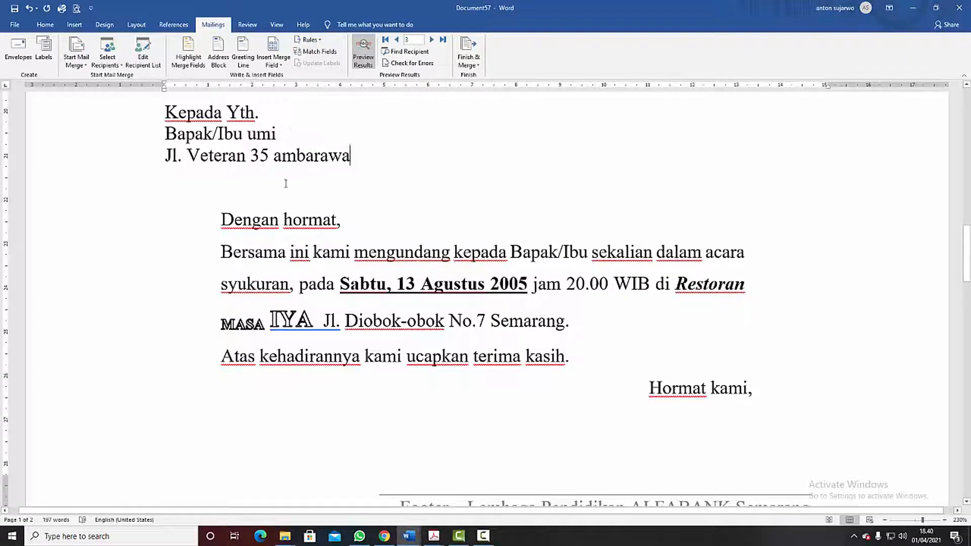
click(361, 62)
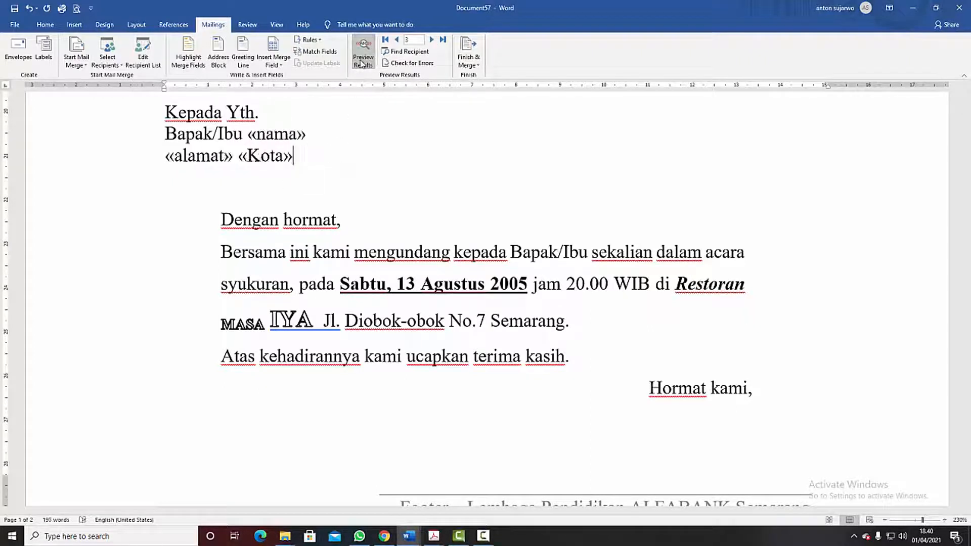